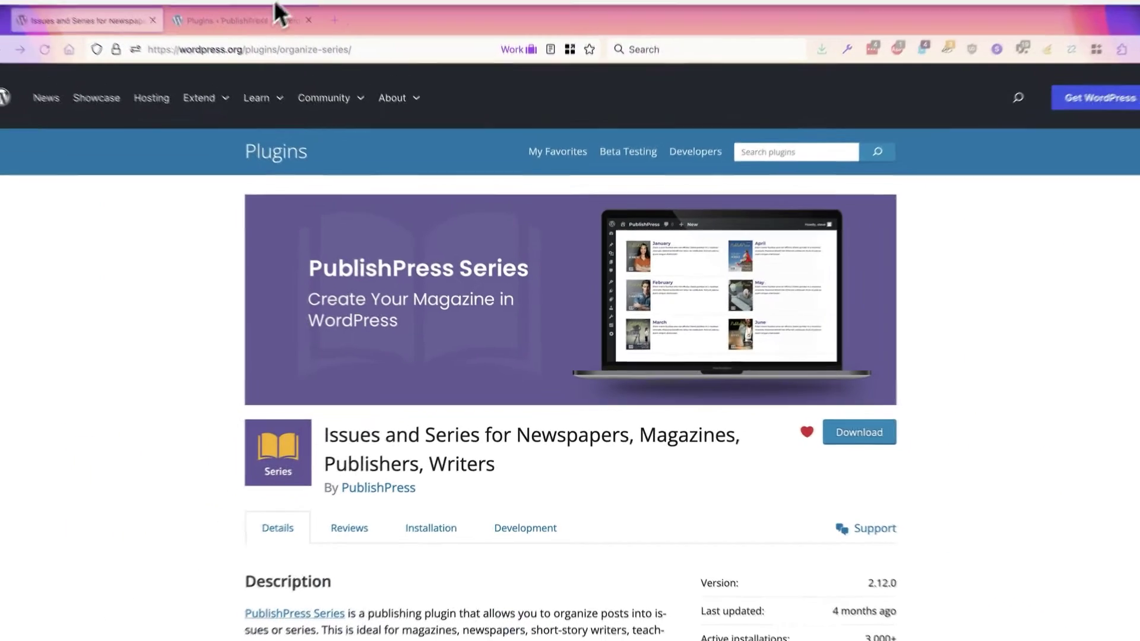
Step: Install and activate the Issues and Series plugin (PublishPress Series 2.12.0) from the plugin search results
{"action": "left_click", "coordinate": [254, 12]}
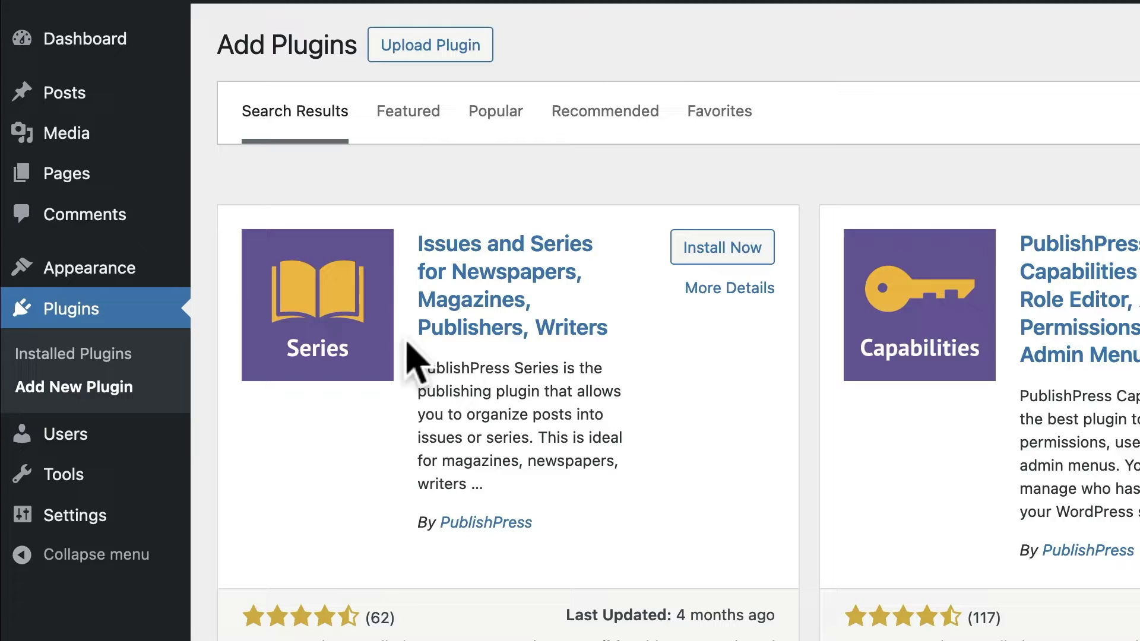
{"action": "left_click", "coordinate": [698, 247]}
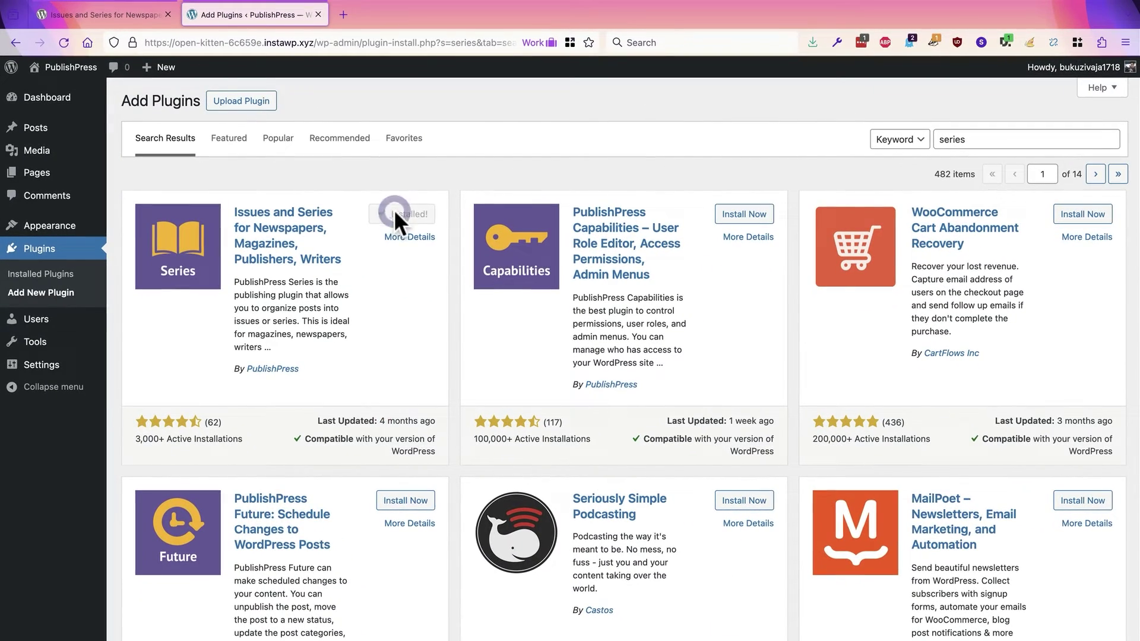
{"action": "left_click", "coordinate": [395, 213]}
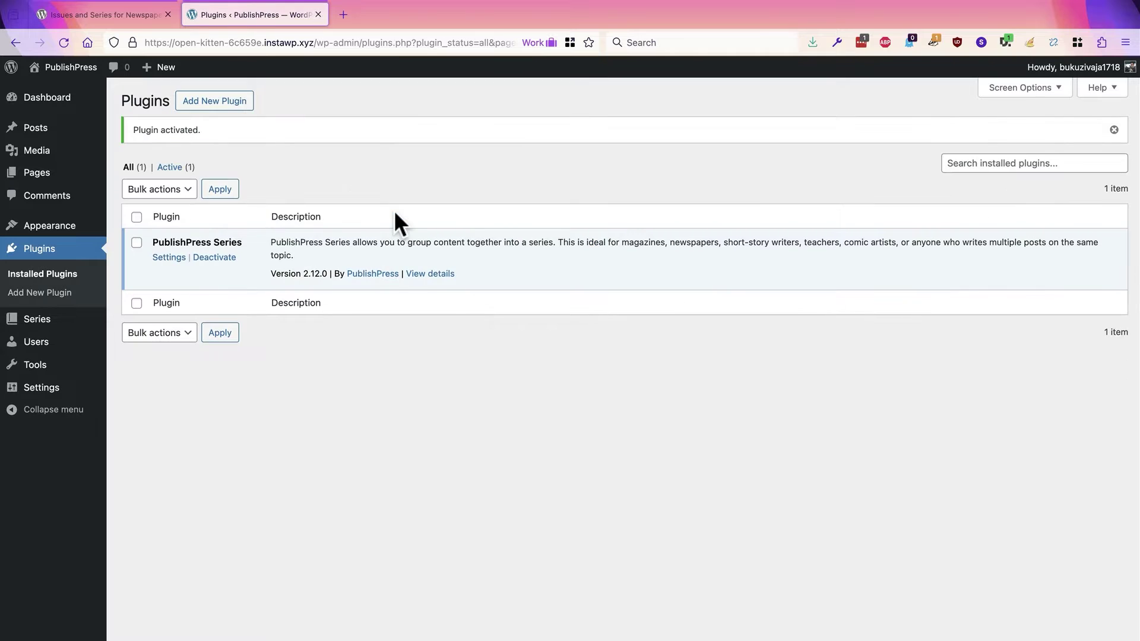
Step: Add a series category named 'Star Wars' on the Series Categories page
{"action": "mouse_move", "coordinate": [58, 316]}
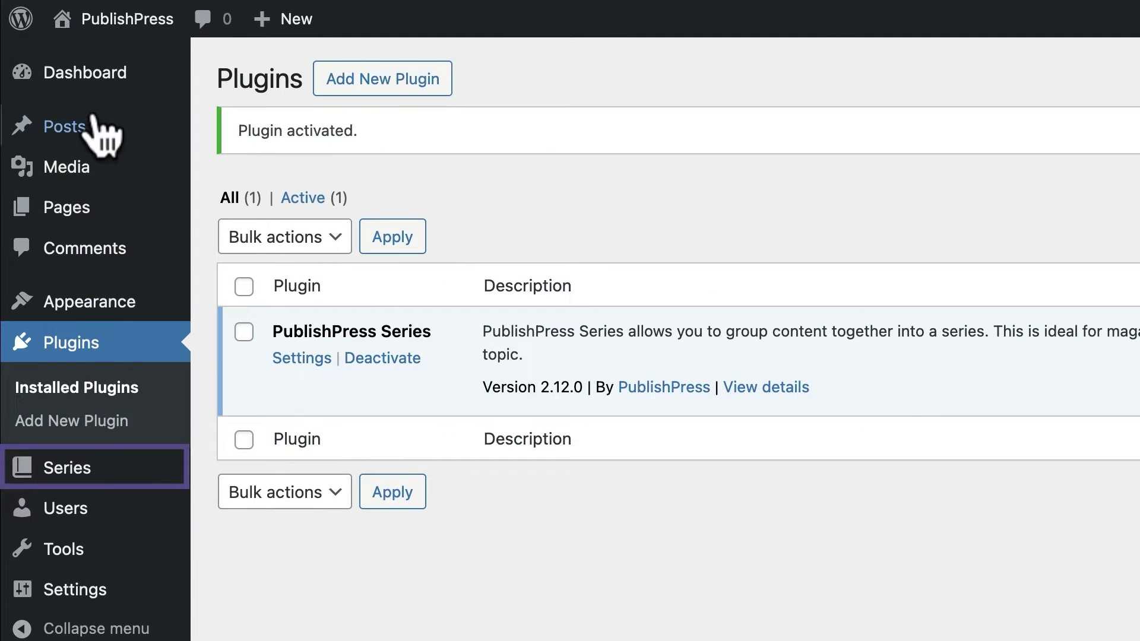
{"action": "mouse_move", "coordinate": [95, 124]}
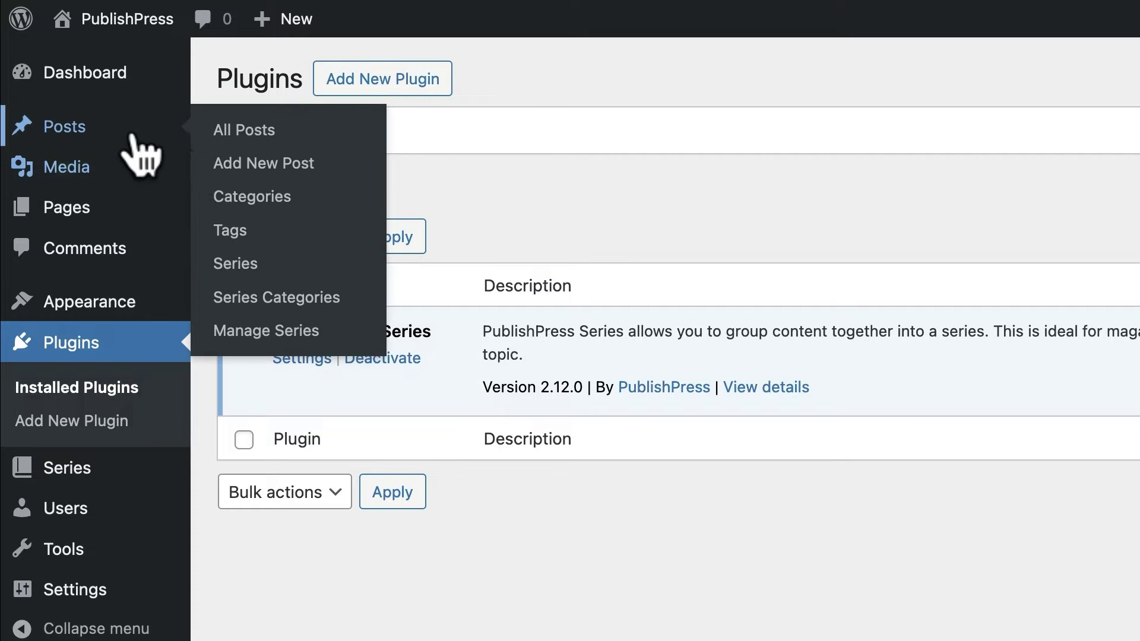
{"action": "left_click", "coordinate": [245, 296]}
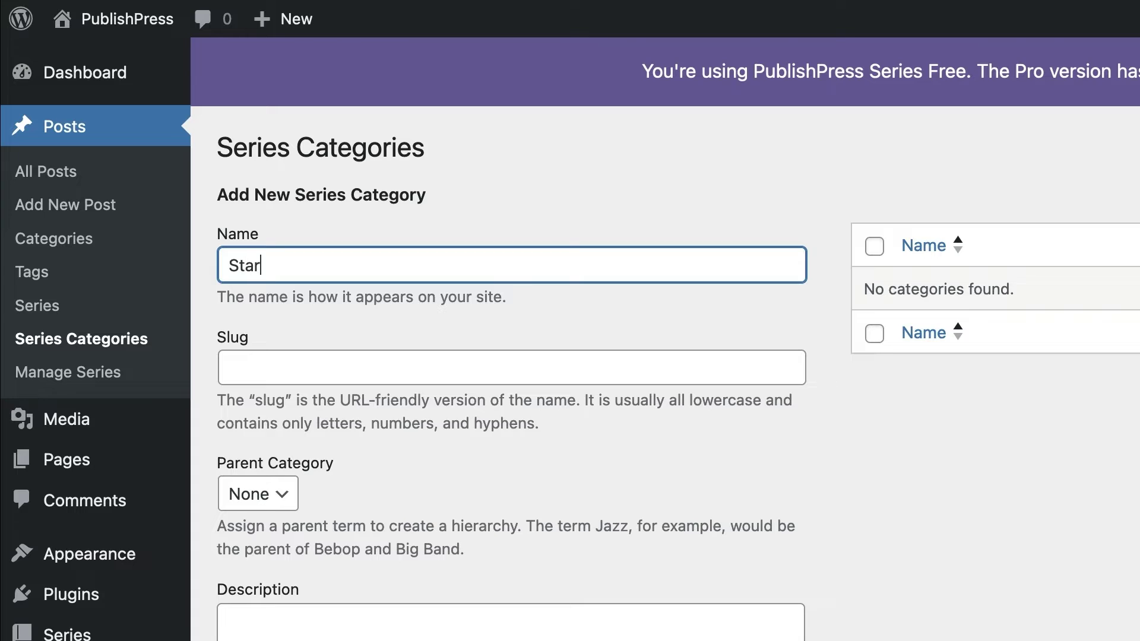
{"action": "type", "text": "Star Wars"}
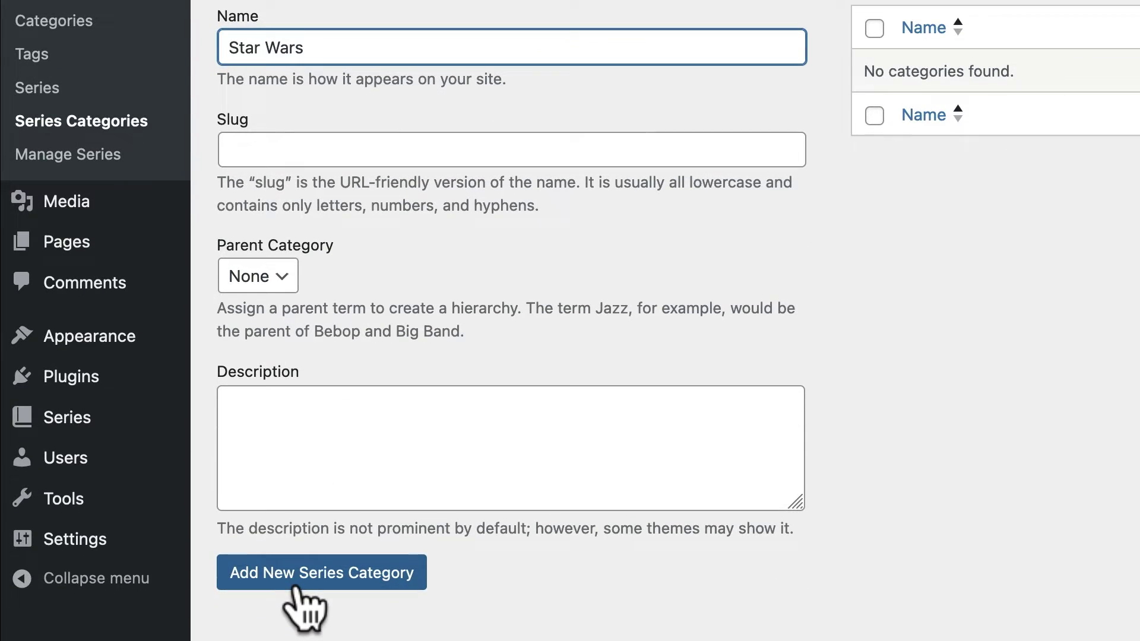
{"action": "left_click", "coordinate": [293, 583]}
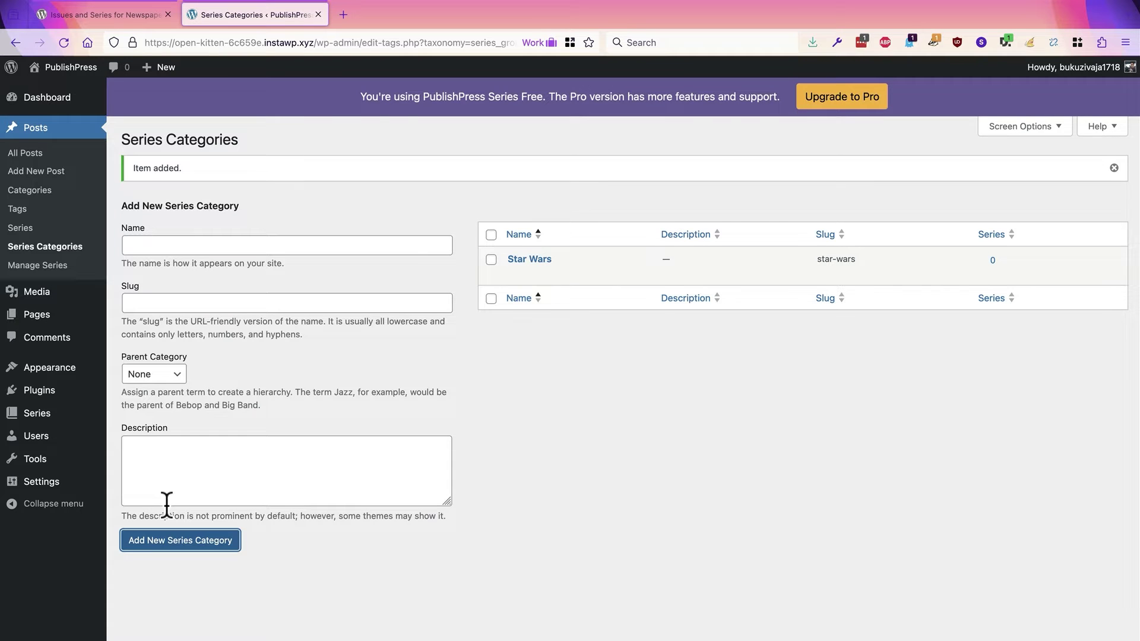
Step: Create the 'Original Star Wars Movies' series under the Star Wars category
{"action": "left_click", "coordinate": [21, 229]}
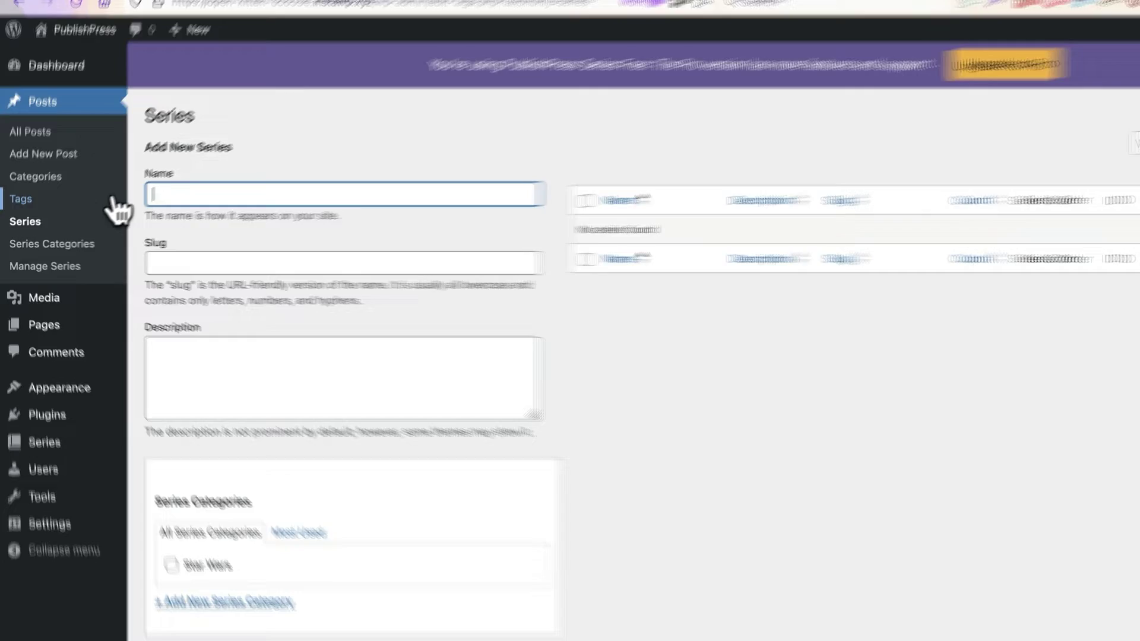
{"action": "type", "text": "Origi"}
{"action": "type", "text": "nal Star W"}
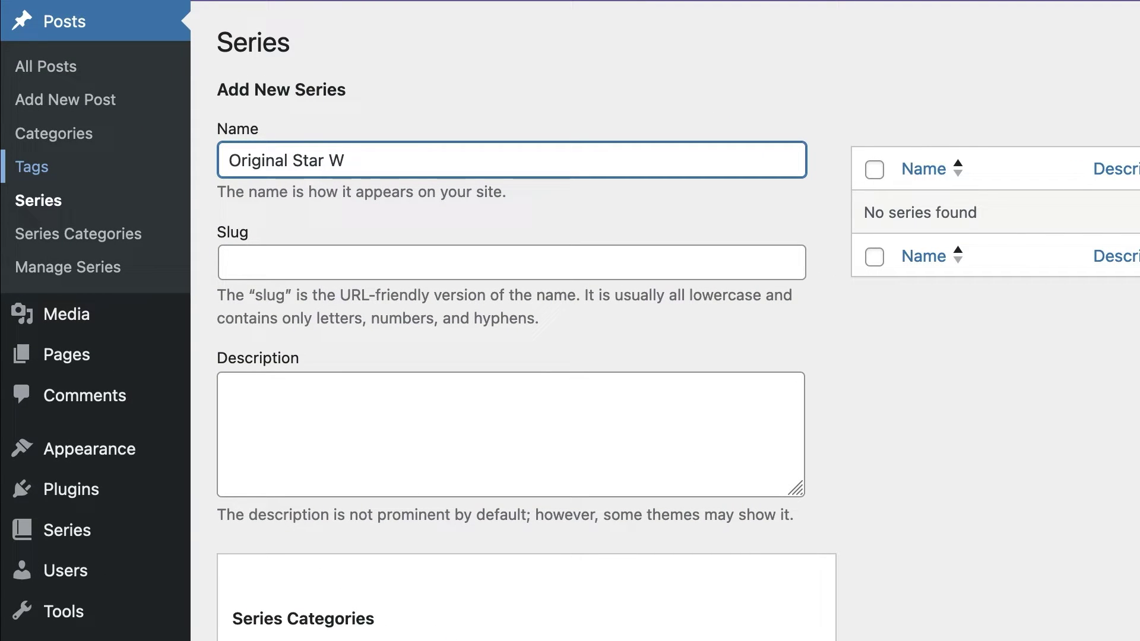
{"action": "type", "text": "ars Movies"}
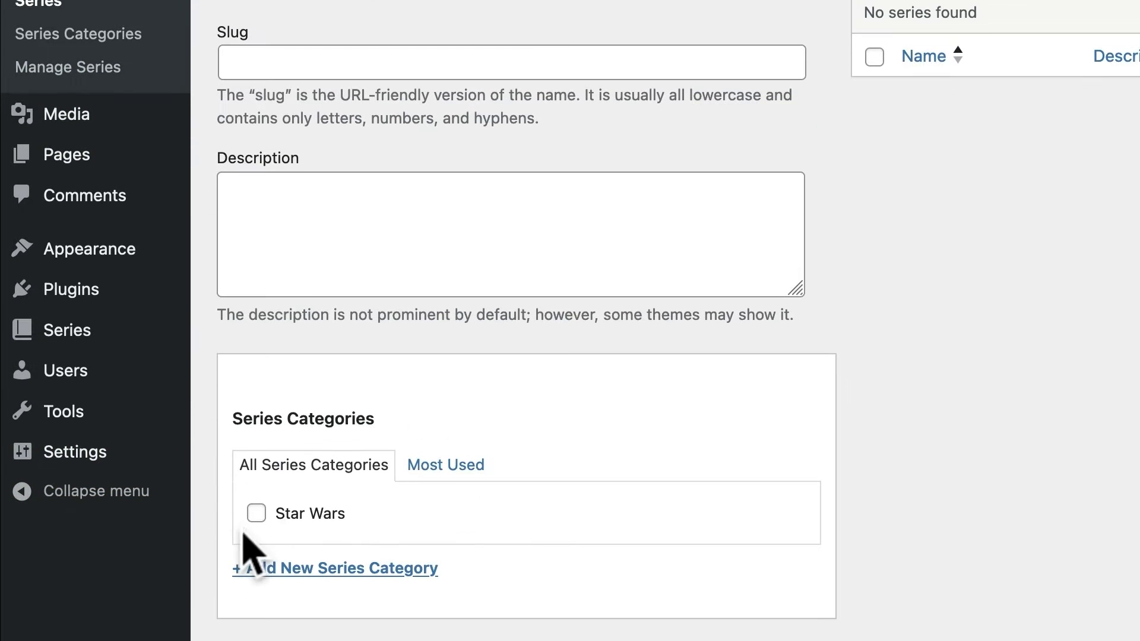
{"action": "left_click", "coordinate": [257, 513]}
{"action": "scroll", "coordinate": [262, 510], "scroll_direction": "down", "scroll_amount": 5}
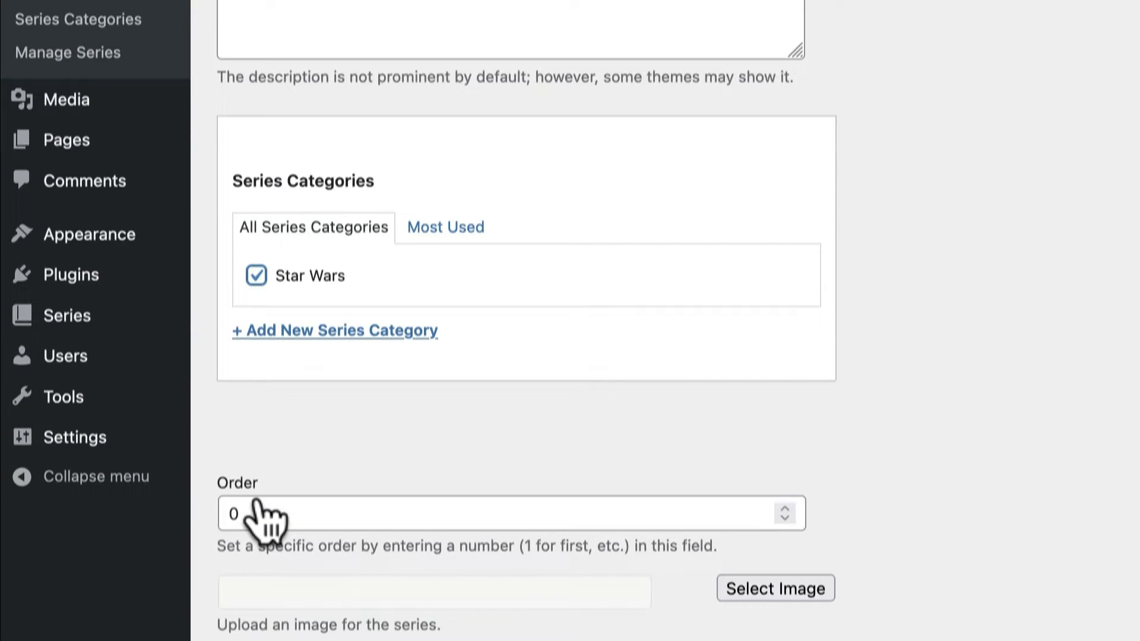
{"action": "left_click", "coordinate": [262, 579]}
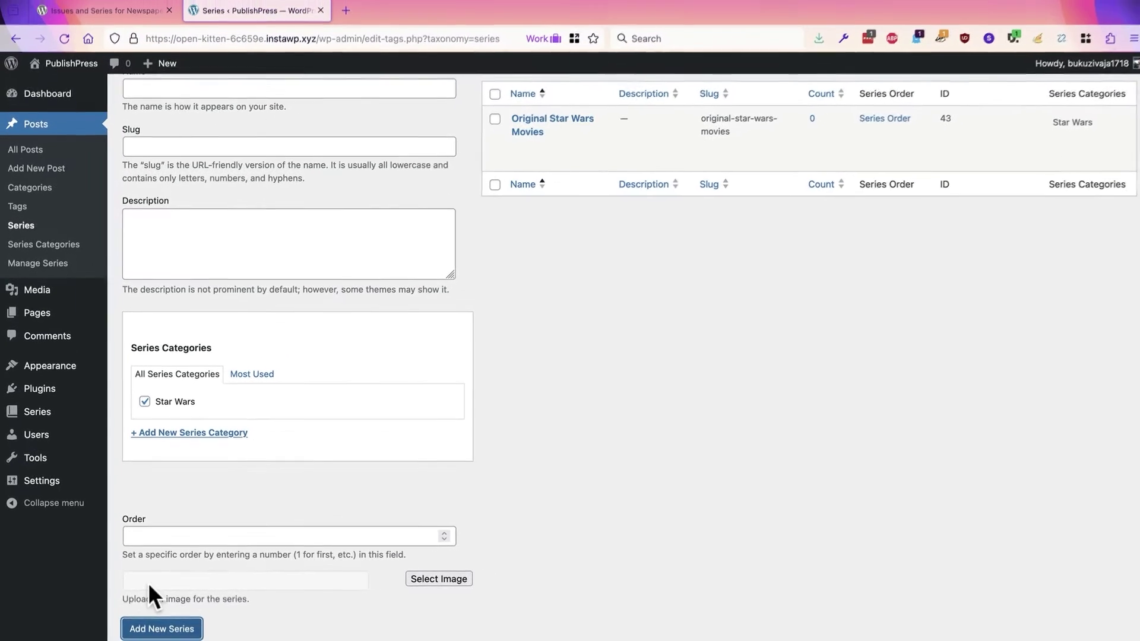
Step: Add the 'Prequel Star Wars Movies' series
{"action": "scroll", "coordinate": [147, 582], "scroll_direction": "up", "scroll_amount": 3}
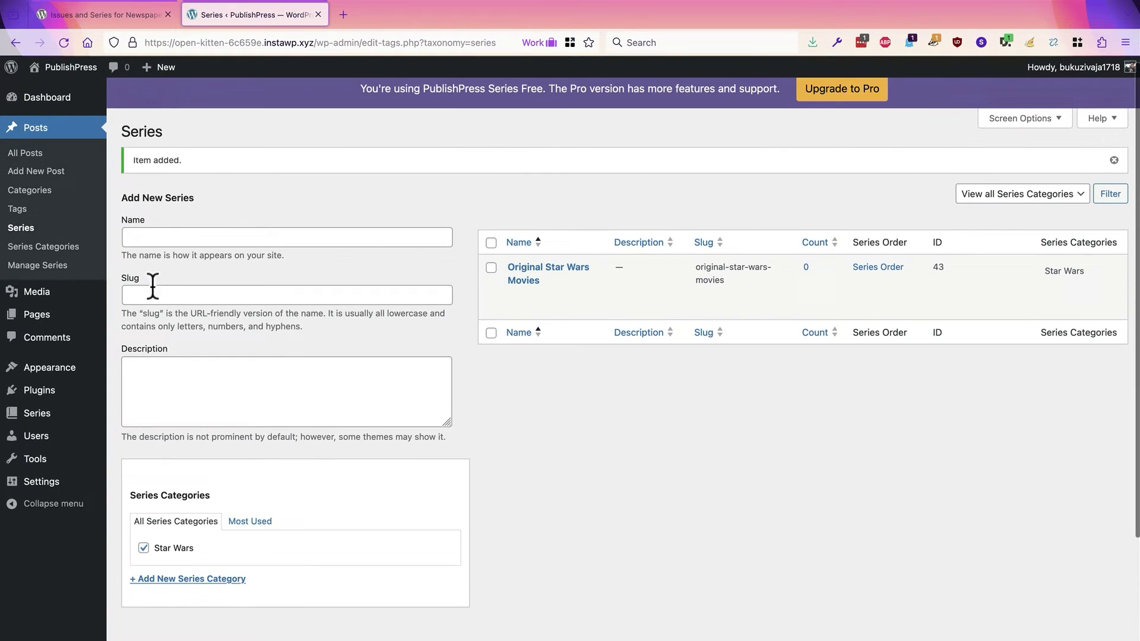
{"action": "left_click", "coordinate": [151, 237]}
{"action": "type", "text": "Prequel Star War"}
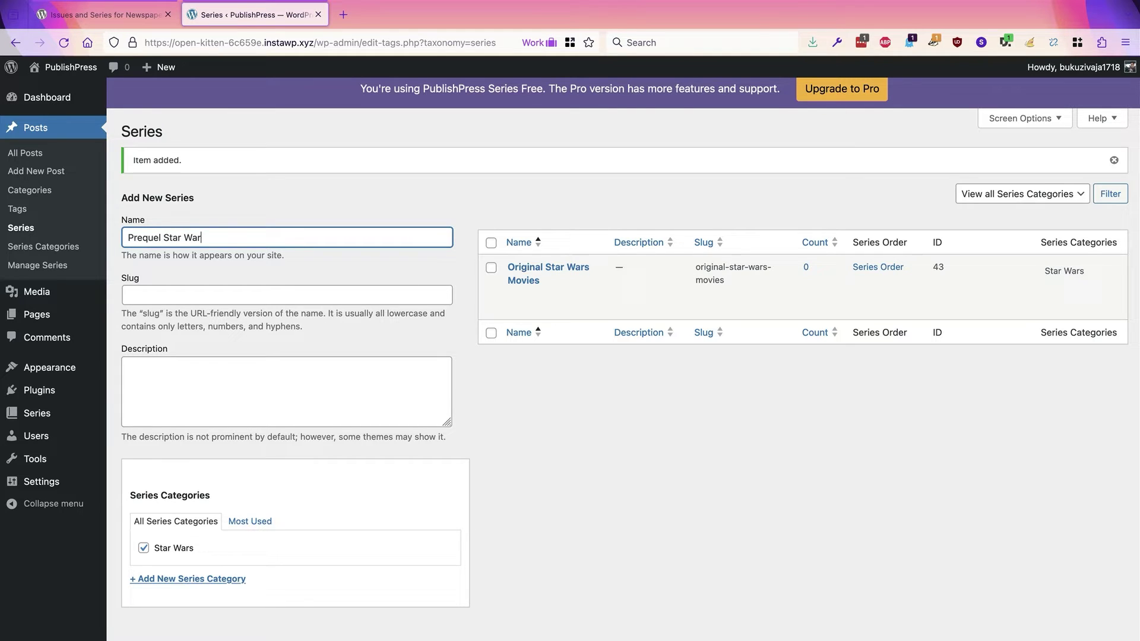
{"action": "type", "text": "s Movies"}
{"action": "scroll", "coordinate": [144, 565], "scroll_direction": "down", "scroll_amount": 3}
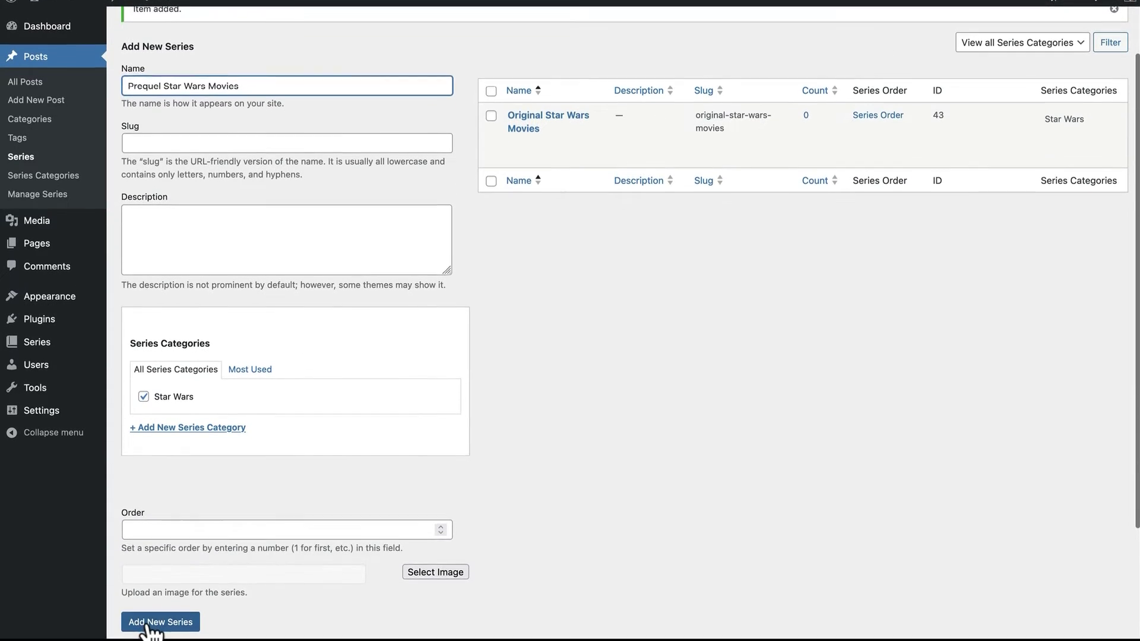
{"action": "left_click", "coordinate": [149, 624]}
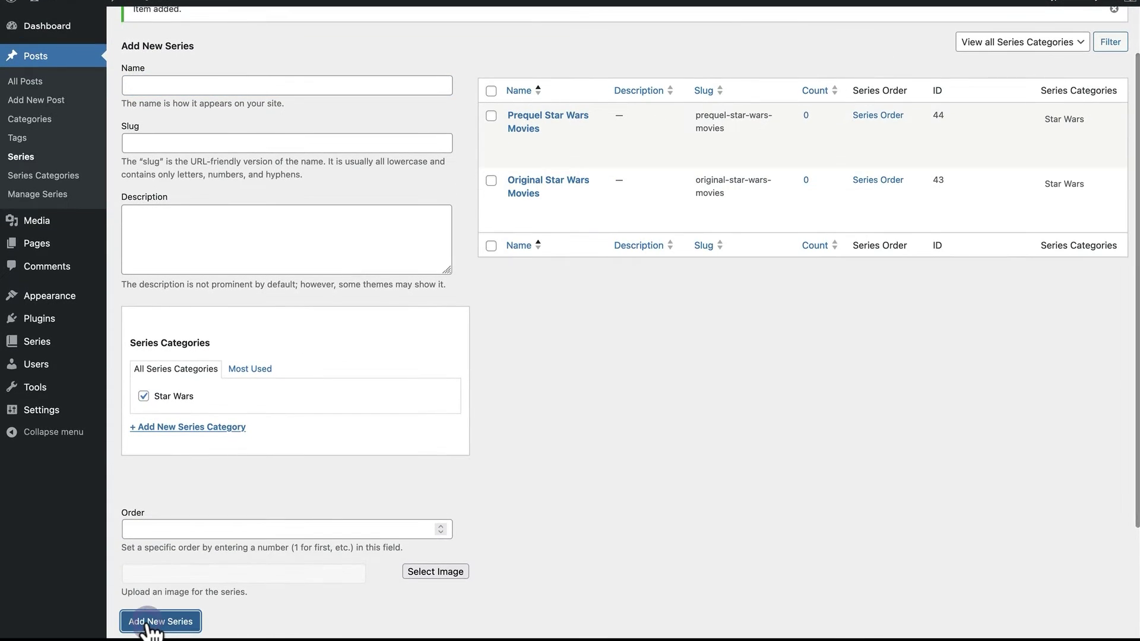
Step: Add the 'Sequel Star Wars Movies' series
{"action": "left_click", "coordinate": [202, 87]}
{"action": "type", "text": "Seq"}
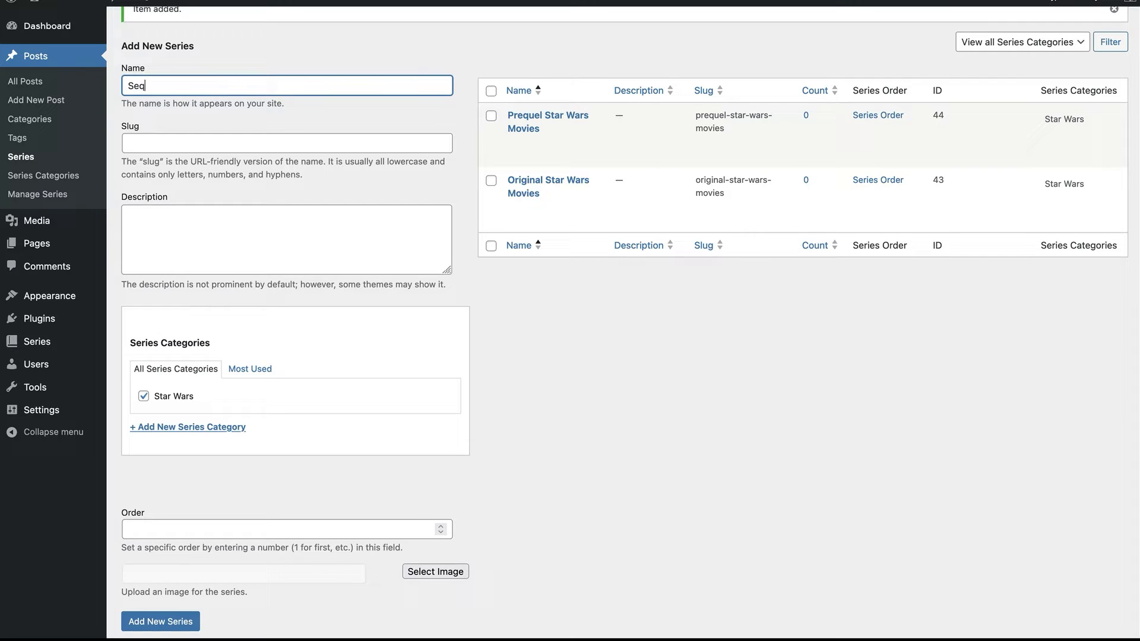
{"action": "type", "text": "uel S"}
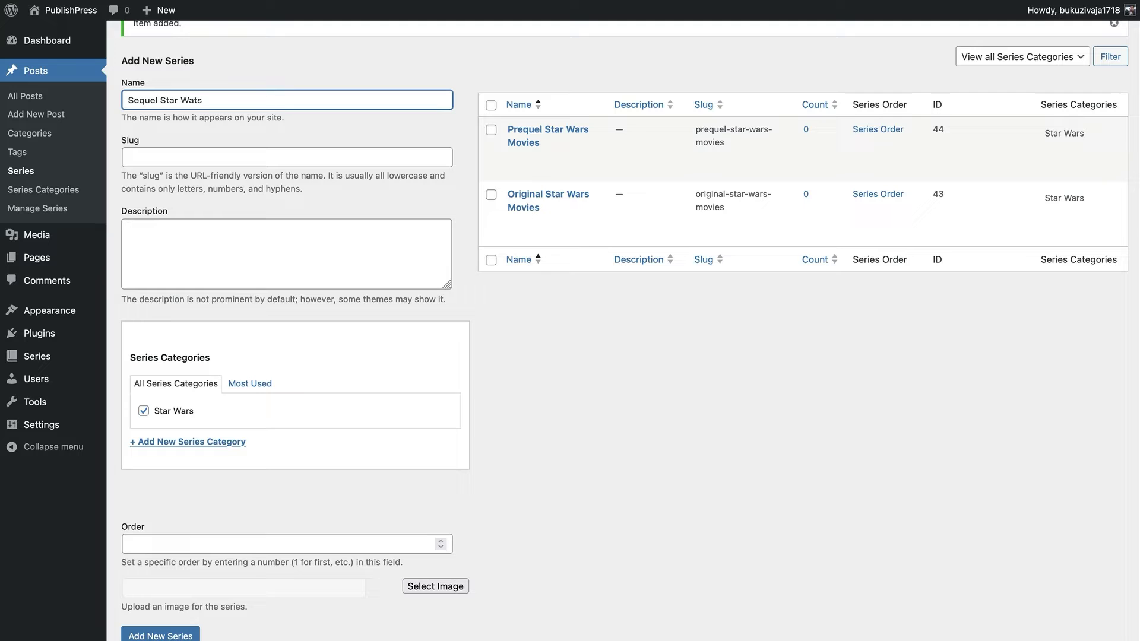
{"action": "type", "text": "tar Wars Movies"}
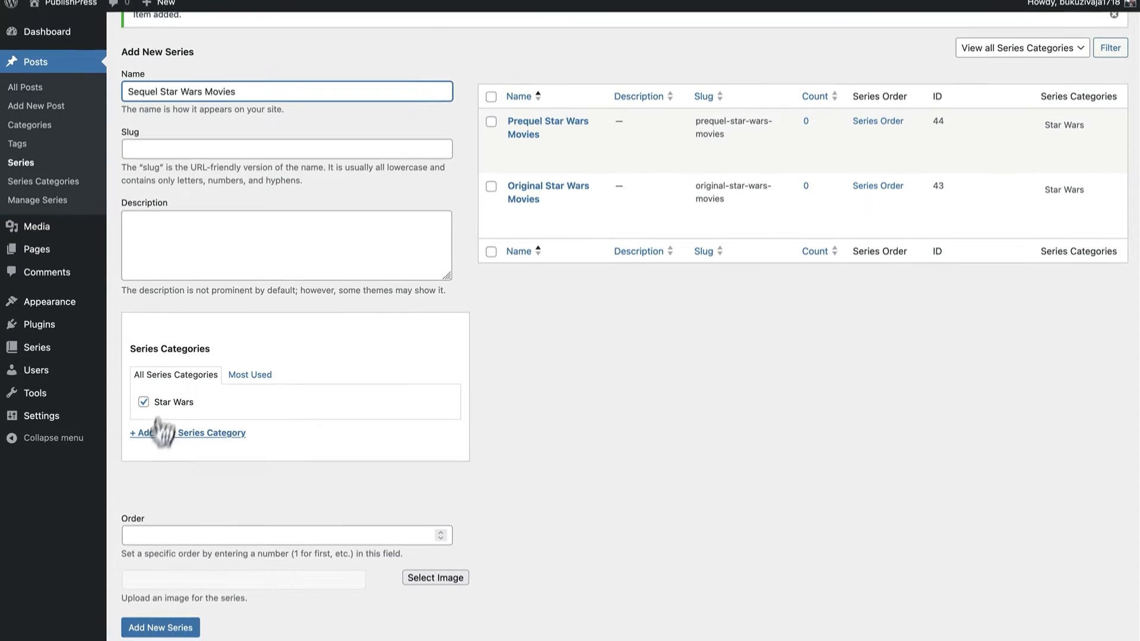
{"action": "left_click", "coordinate": [156, 636]}
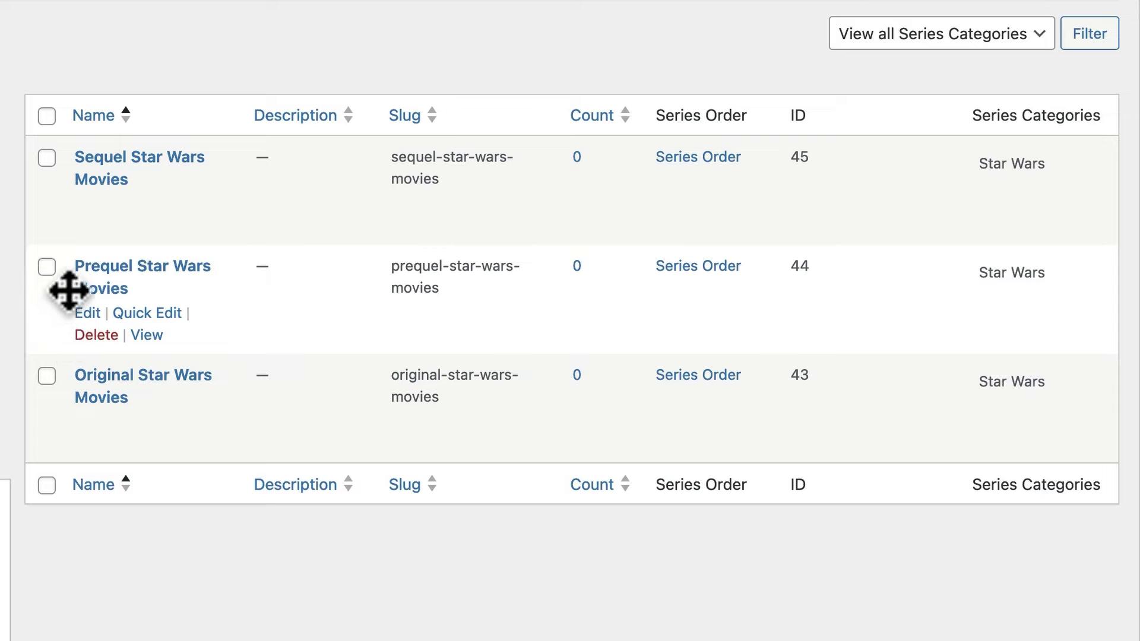
Step: Reorder the series as Prequel, Original, Sequel, then start a new post
{"action": "left_click_drag", "start_coordinate": [68, 291], "coordinate": [61, 176]}
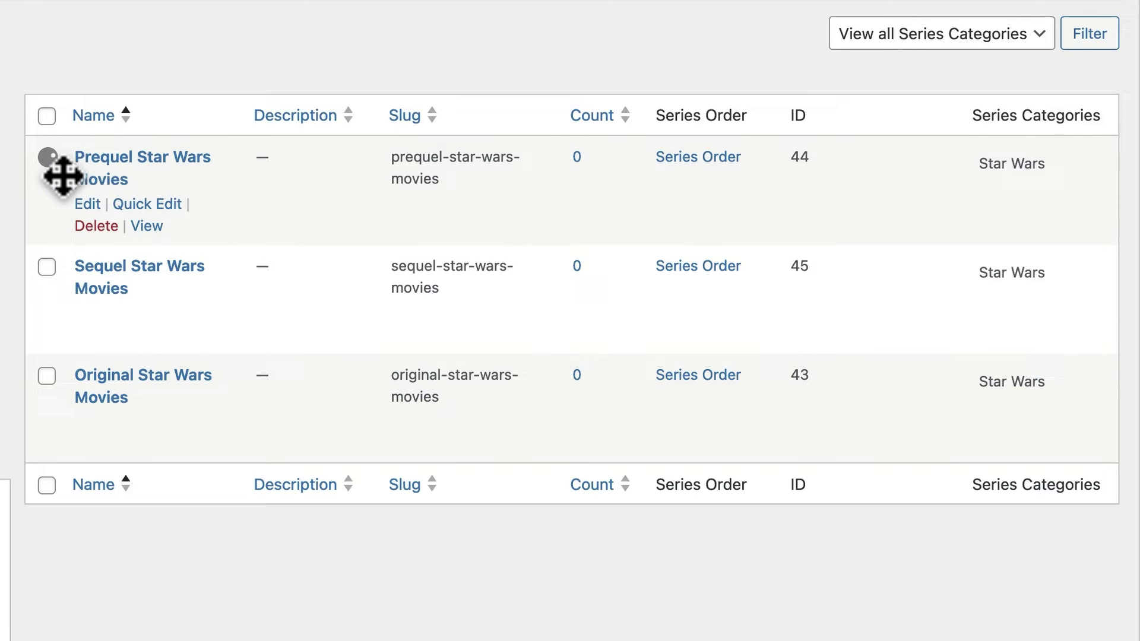
{"action": "left_click_drag", "start_coordinate": [71, 387], "coordinate": [70, 264]}
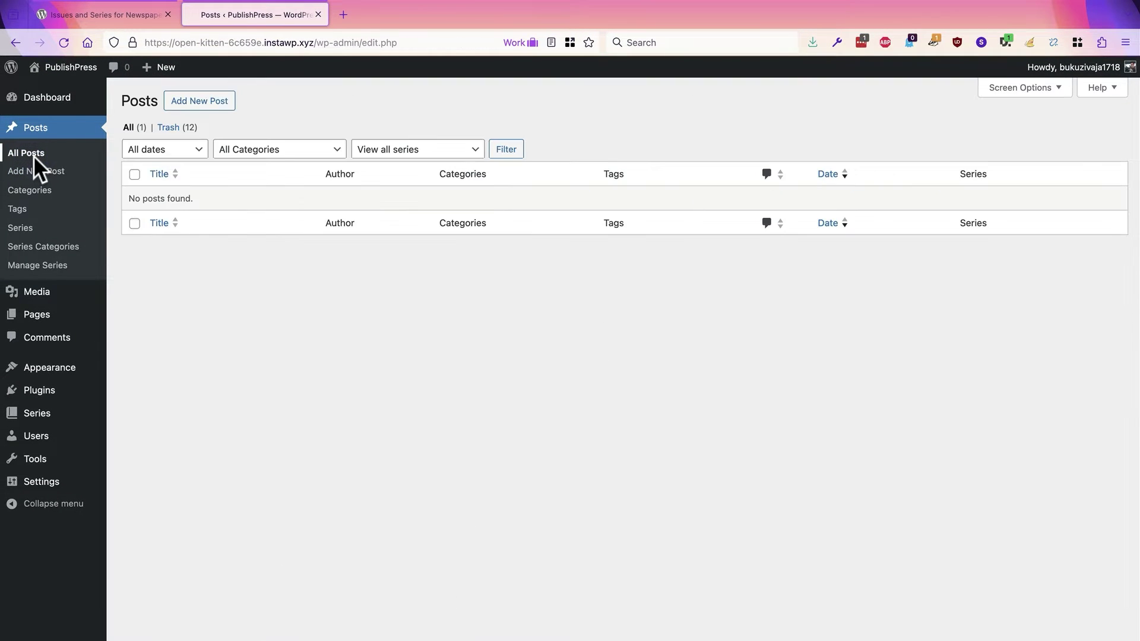
{"action": "left_click", "coordinate": [191, 105]}
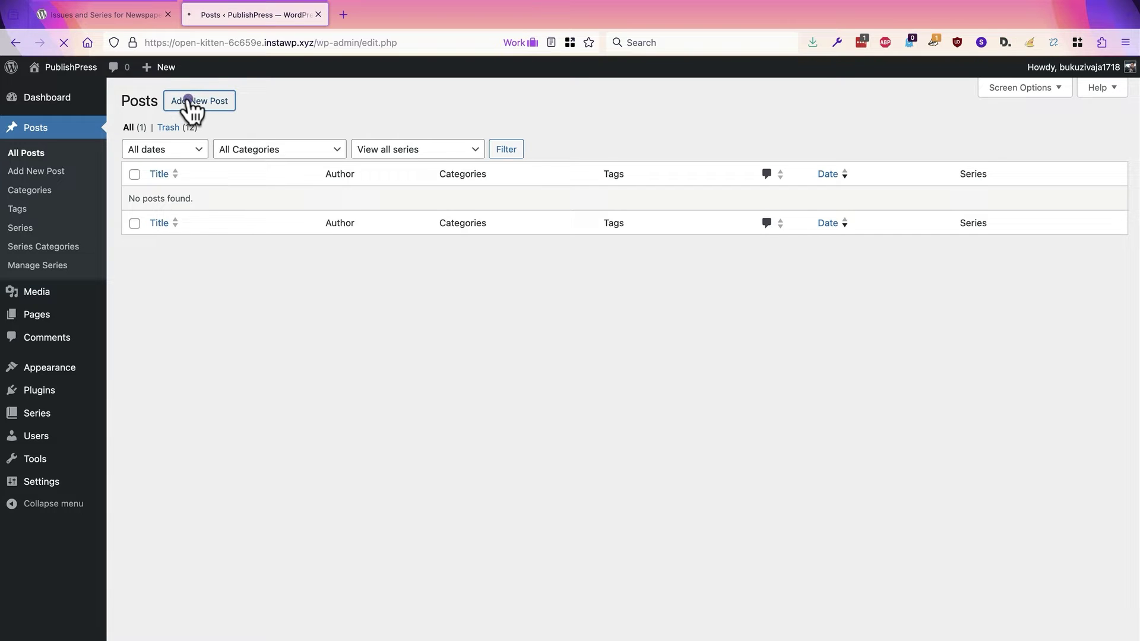
Step: Publish 'Star Wars Movie 1' in the Prequel Star Wars Movies series and return to Posts
{"action": "type", "text": "Star Wat"}
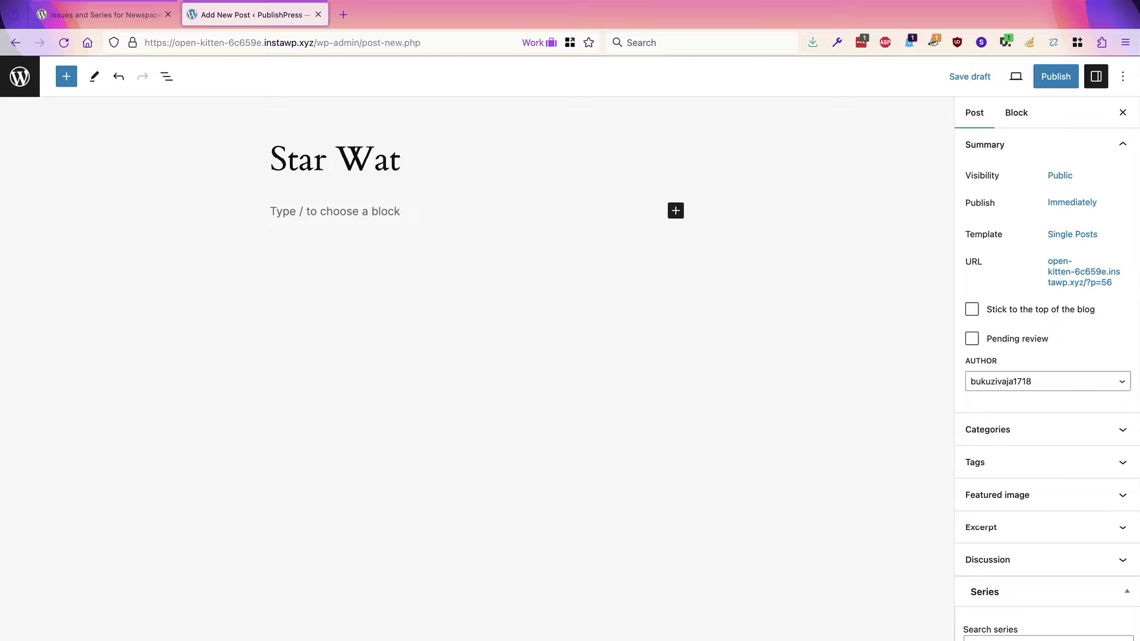
{"action": "type", "text": "rs Movie 1"}
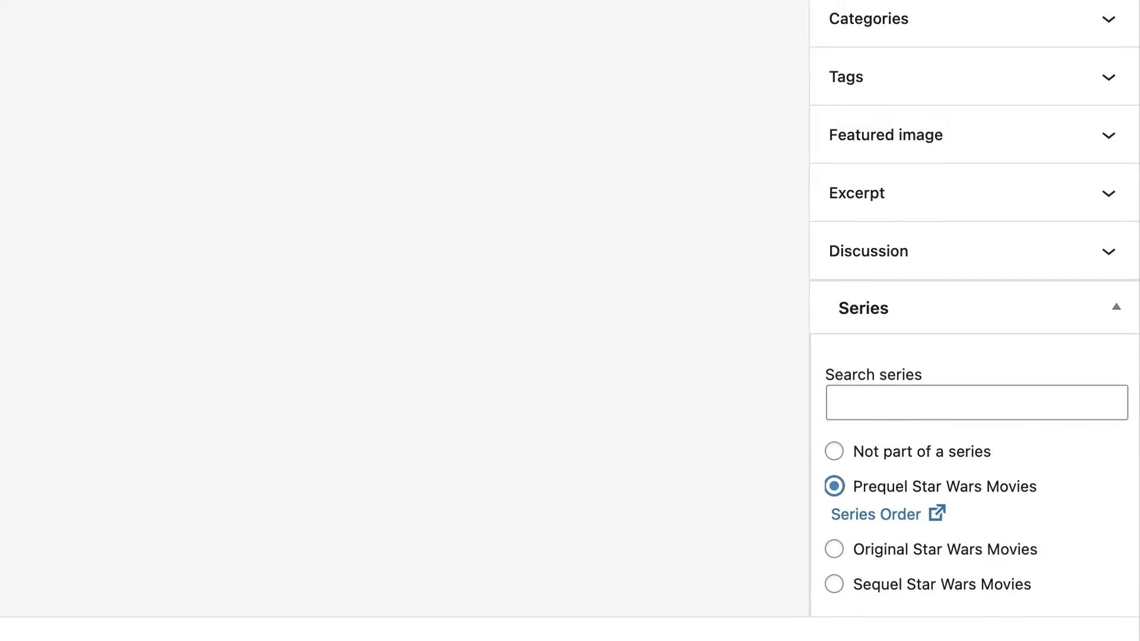
{"action": "left_click_drag", "start_coordinate": [543, 159], "coordinate": [252, 166]}
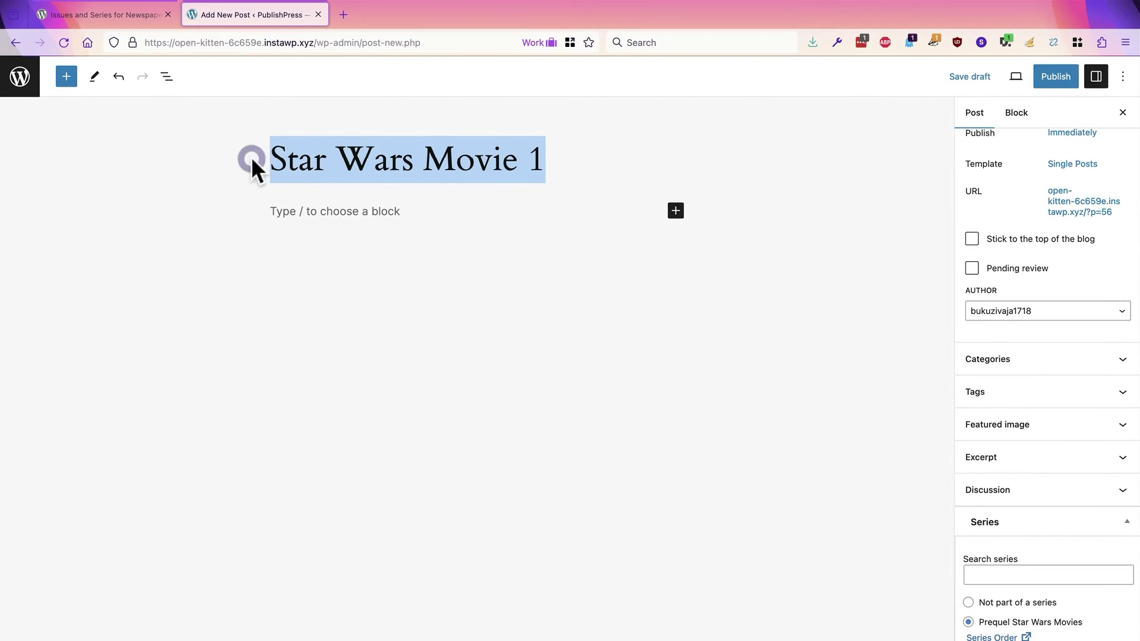
{"action": "left_click", "coordinate": [1057, 79]}
{"action": "left_click", "coordinate": [1006, 77]}
{"action": "left_click", "coordinate": [19, 80]}
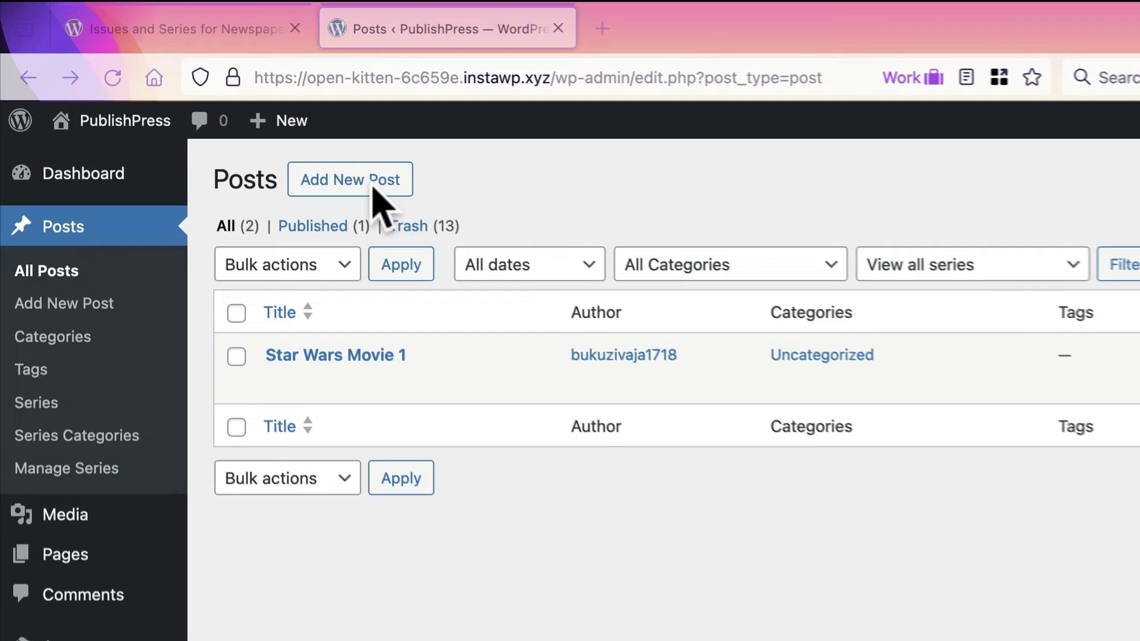
Step: Publish a new post 'Star Wars Movie 2' in the Prequel Star Wars Movies series, then return to Posts
{"action": "left_click", "coordinate": [378, 185]}
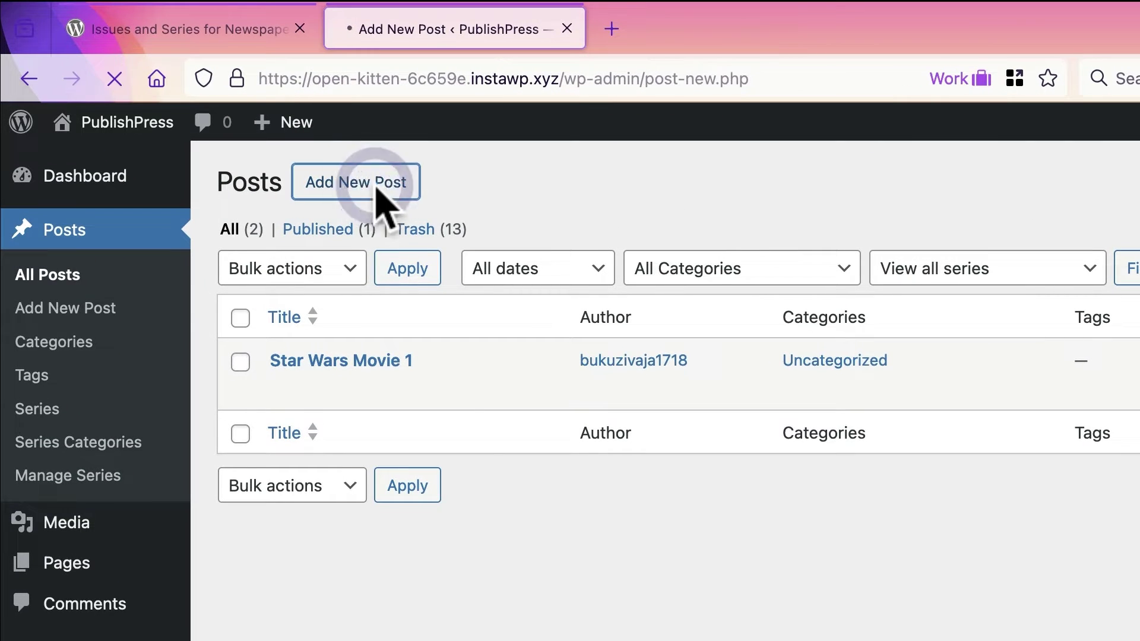
{"action": "type", "text": "Sw"}
{"action": "key", "text": "BackSpace"}
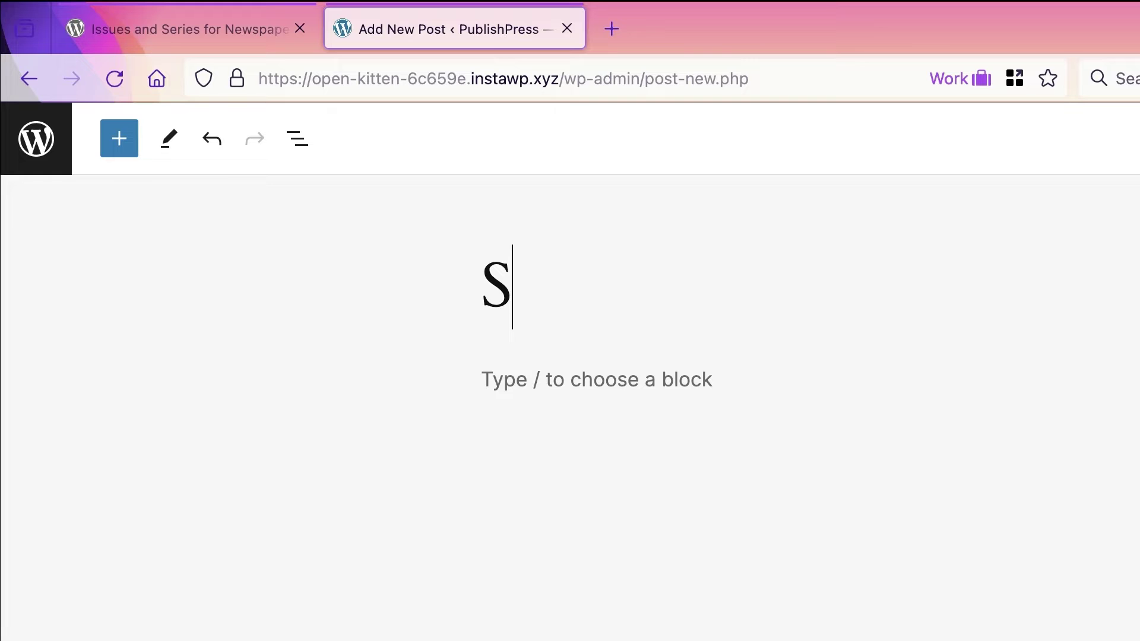
{"action": "type", "text": "tar Wars Movie 2"}
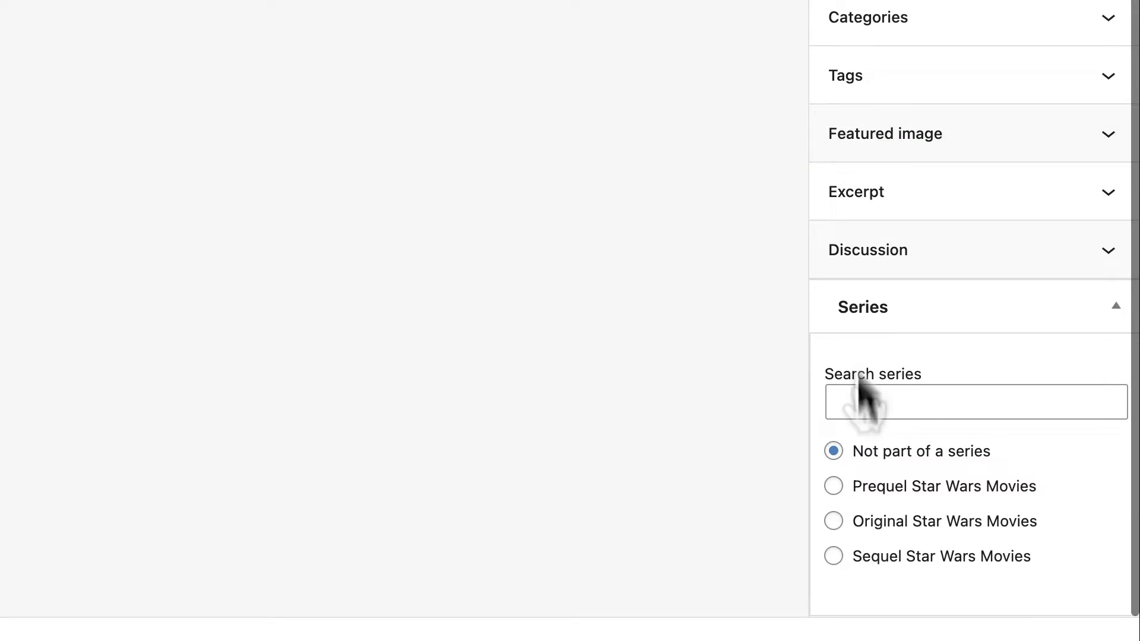
{"action": "left_click", "coordinate": [833, 487]}
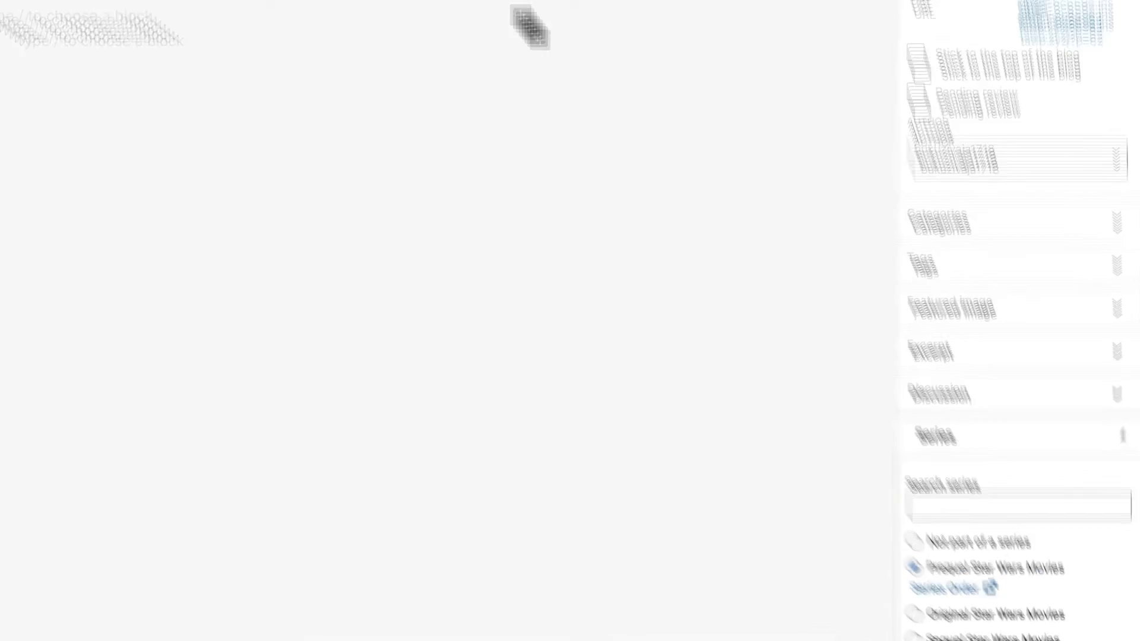
{"action": "left_click", "coordinate": [1031, 83]}
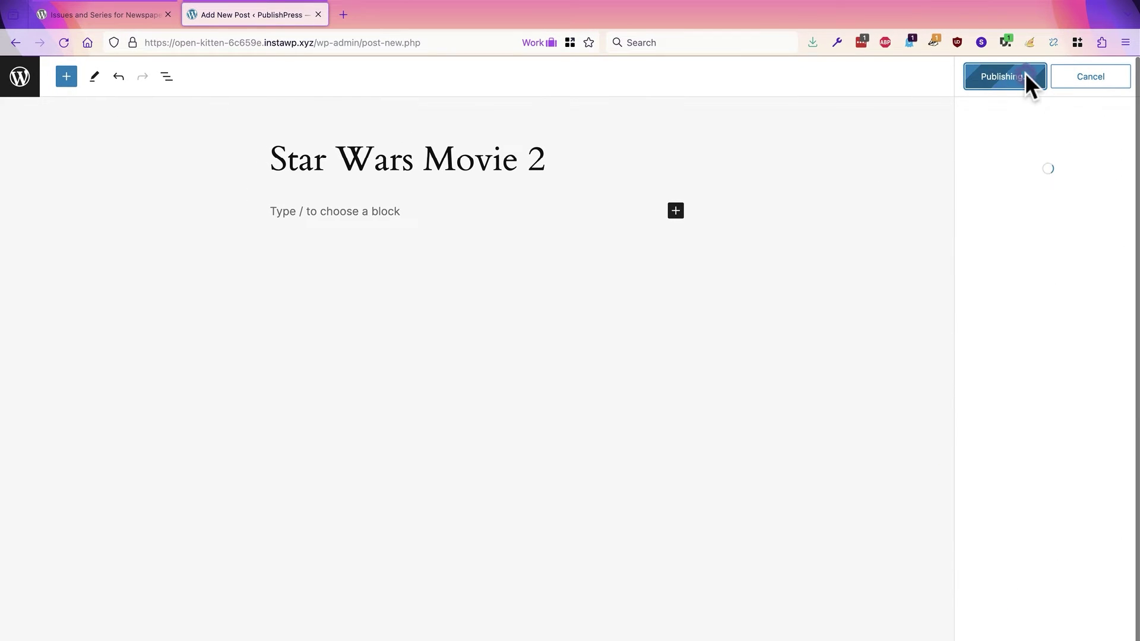
{"action": "left_click", "coordinate": [15, 83]}
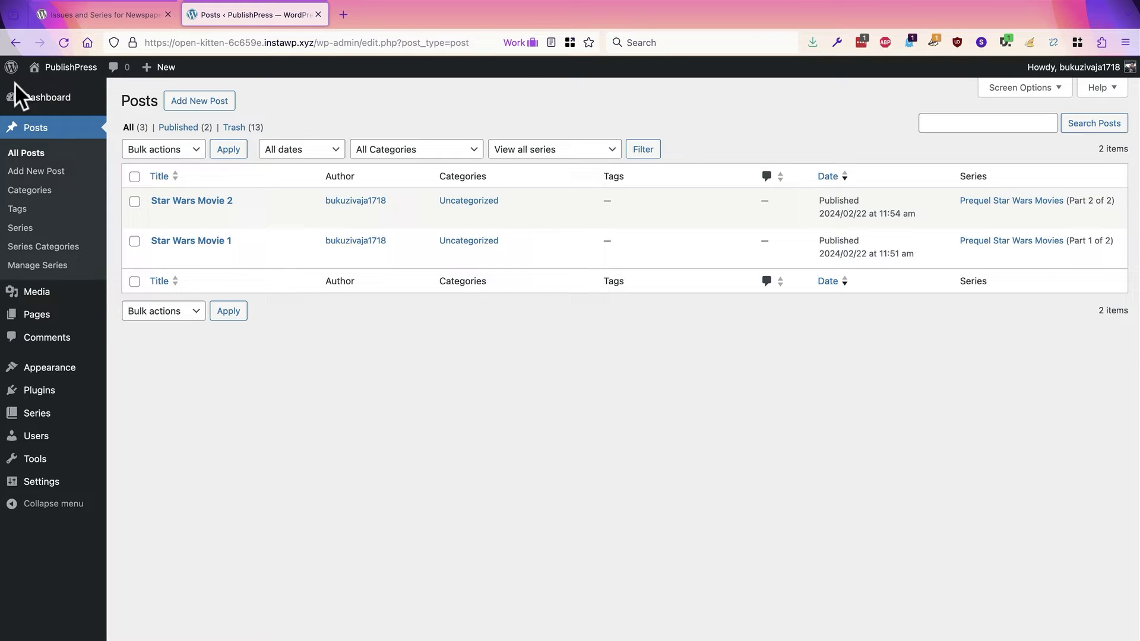
Step: Reload the Posts list to show all nine Star Wars Movie posts
{"action": "key", "text": "super+r"}
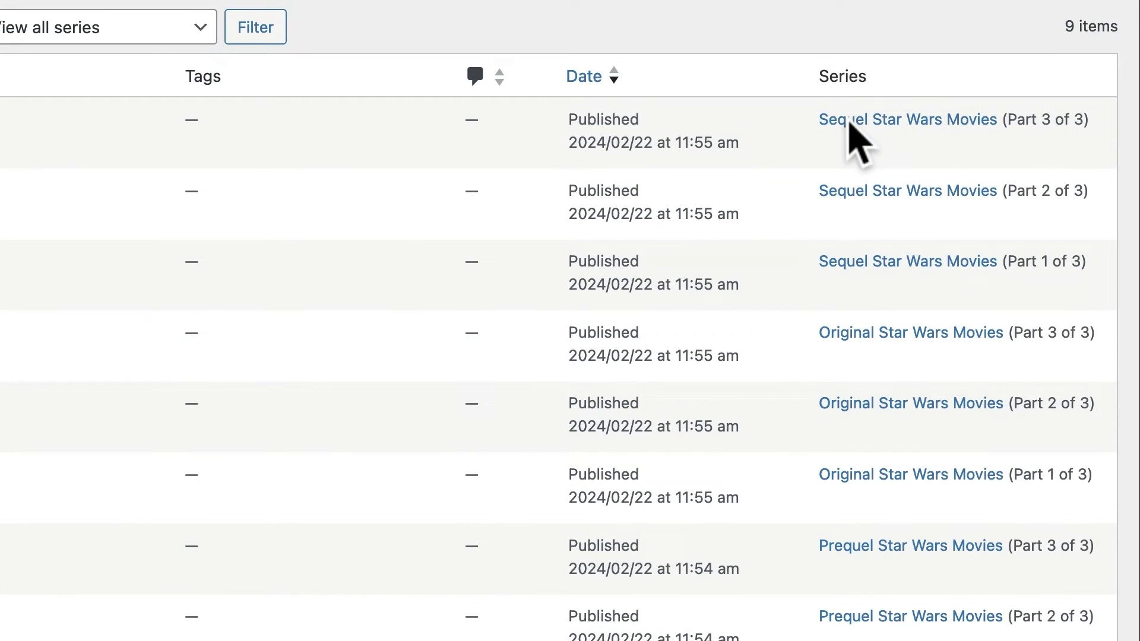
{"action": "left_click", "coordinate": [842, 120]}
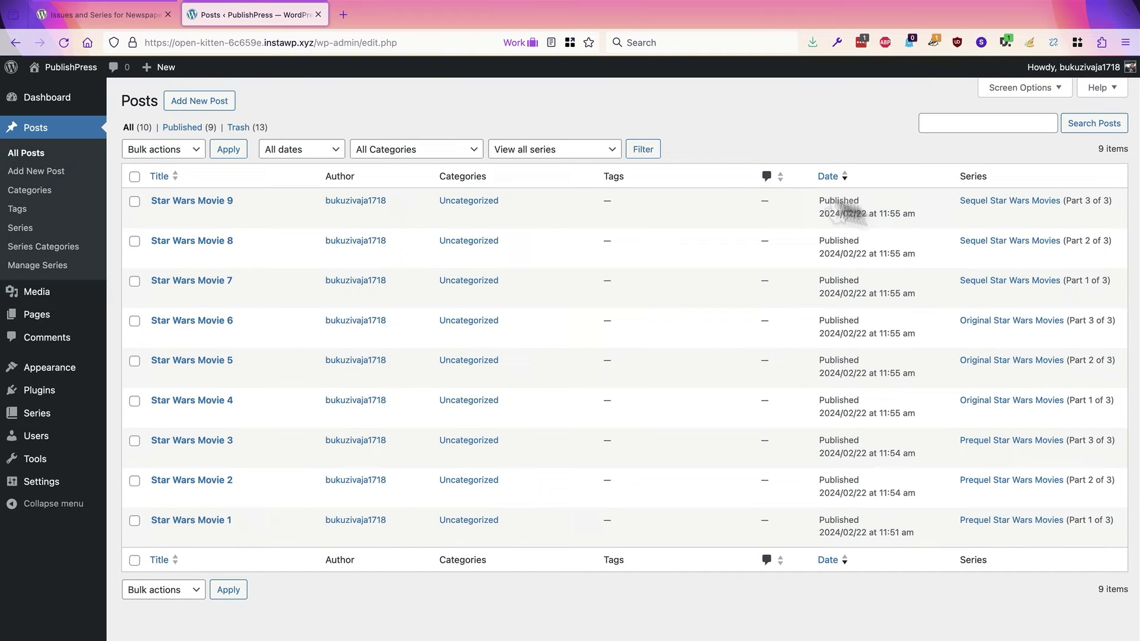
Step: Open the Series Order page for Original Star Wars Movies and drag Star Wars Movie 6's row
{"action": "left_click", "coordinate": [1015, 322]}
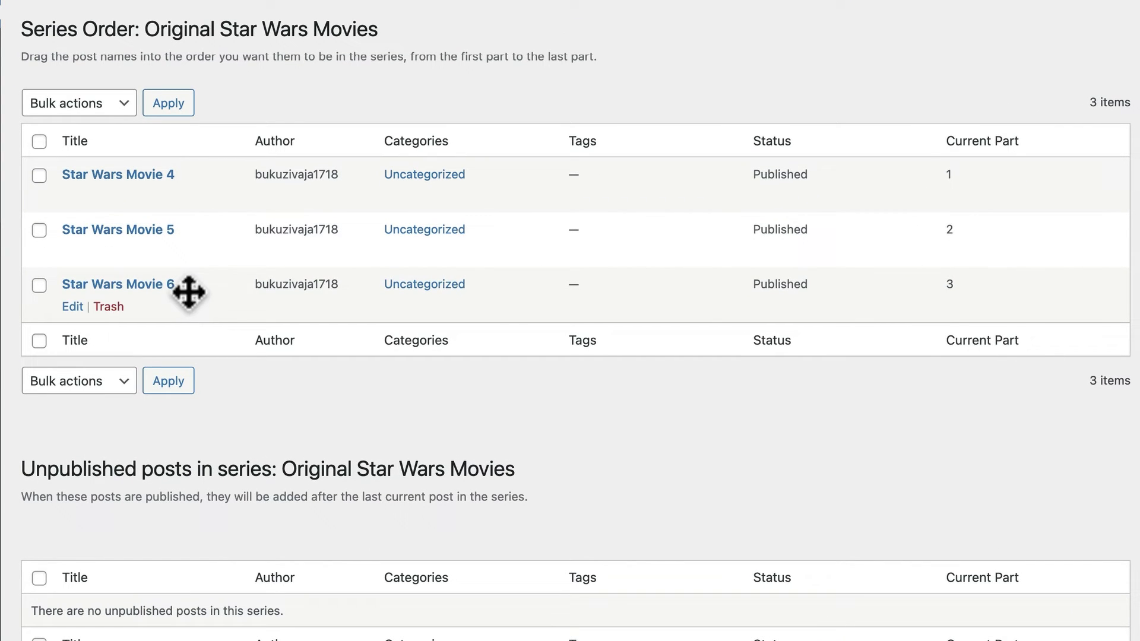
{"action": "mouse_move", "coordinate": [204, 286]}
{"action": "left_mouse_down"}
{"action": "mouse_move", "coordinate": [204, 158]}
{"action": "mouse_move", "coordinate": [199, 294]}
{"action": "left_mouse_up"}
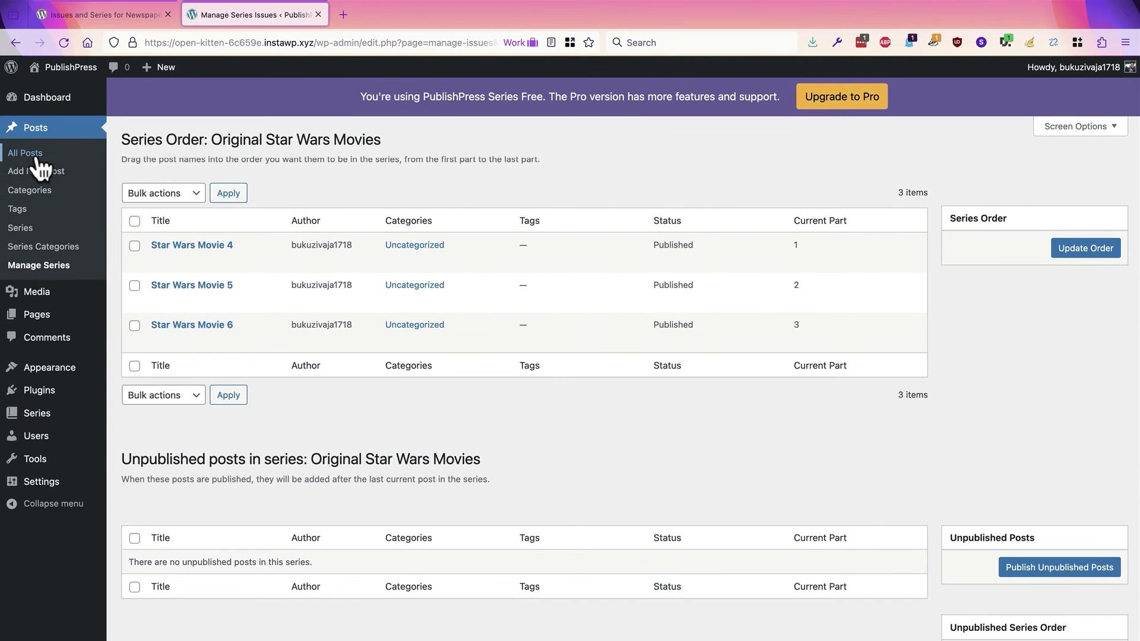
Step: Return to the All Posts list and find the Star Wars Movie 7 post
{"action": "left_click", "coordinate": [35, 156]}
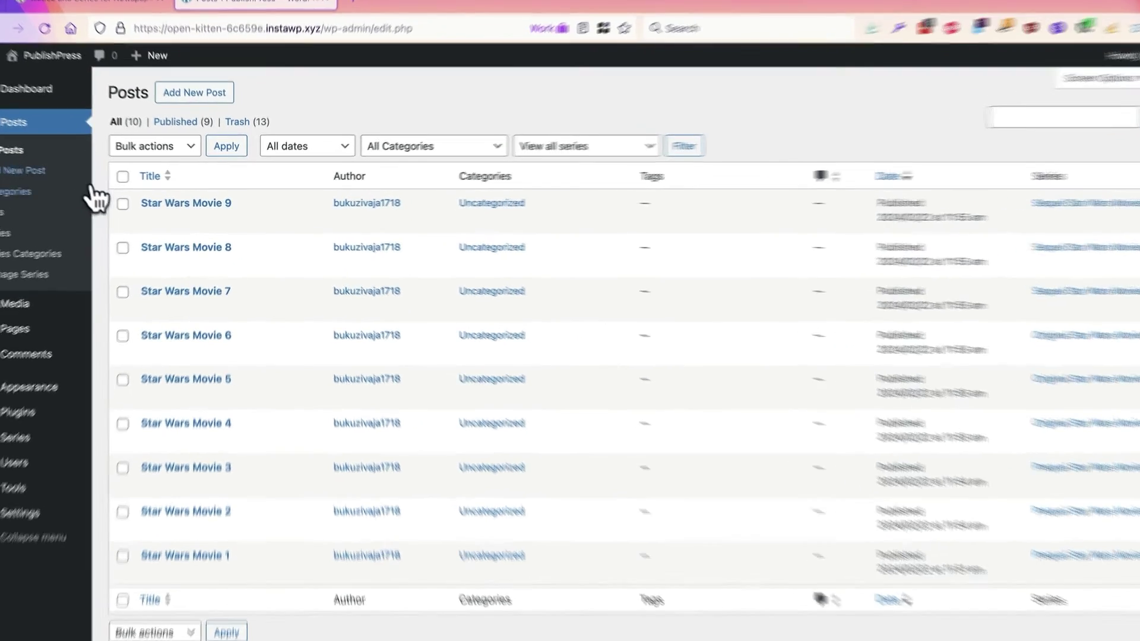
{"action": "mouse_move", "coordinate": [206, 199]}
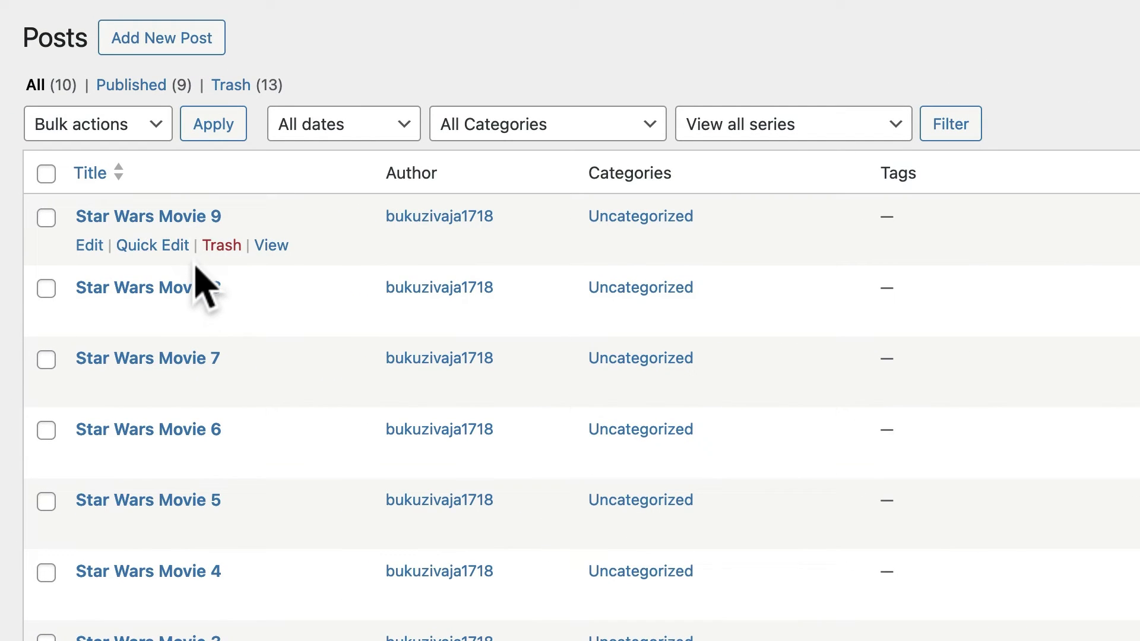
{"action": "mouse_move", "coordinate": [202, 286]}
{"action": "mouse_move", "coordinate": [229, 385]}
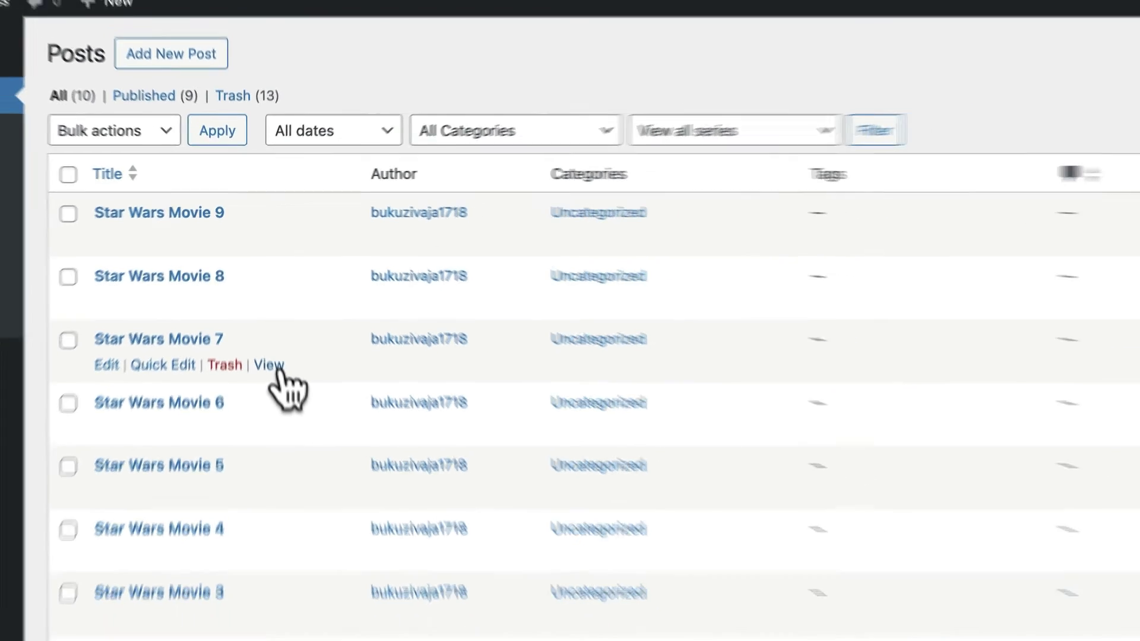
{"action": "left_click", "coordinate": [279, 389]}
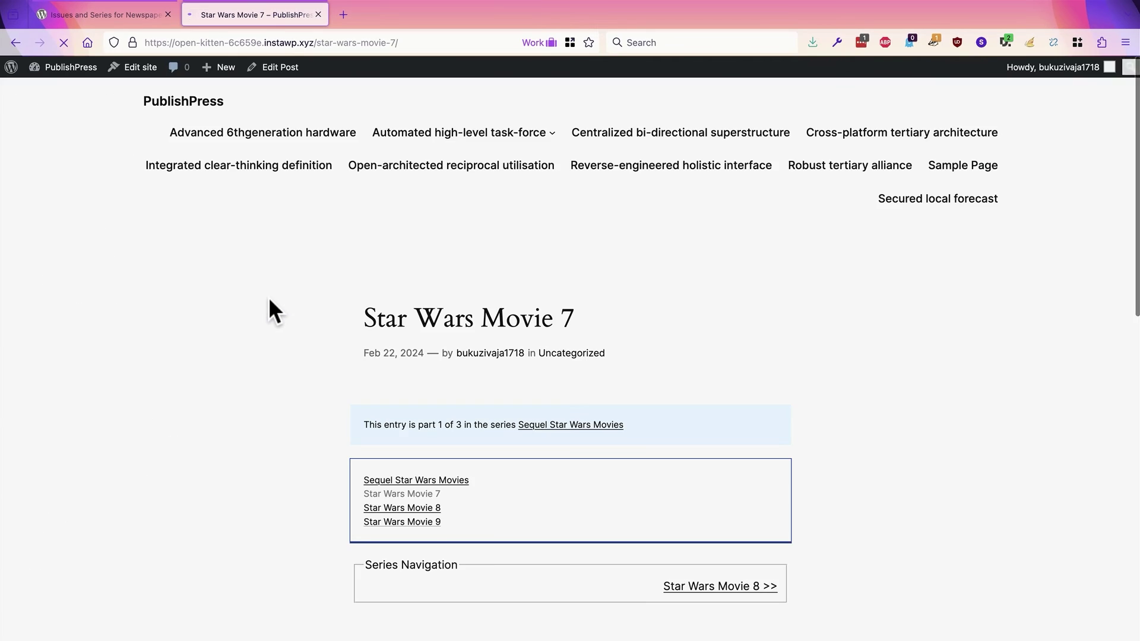
{"action": "scroll", "coordinate": [270, 301], "scroll_direction": "down", "scroll_amount": 2}
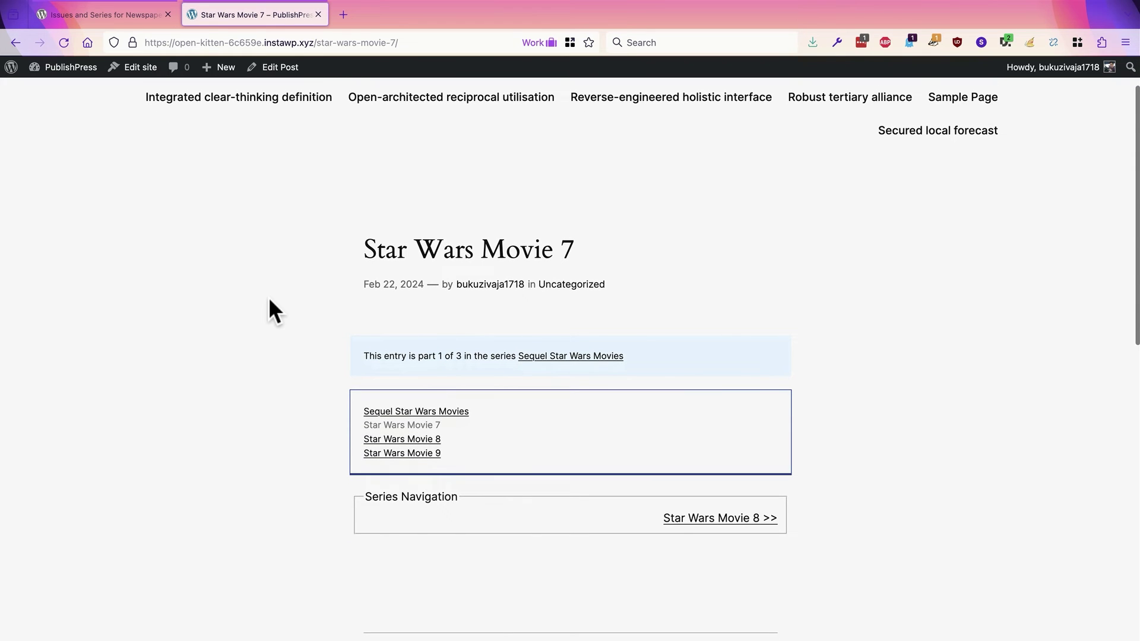
{"action": "scroll", "coordinate": [307, 351], "scroll_direction": "down", "scroll_amount": 1}
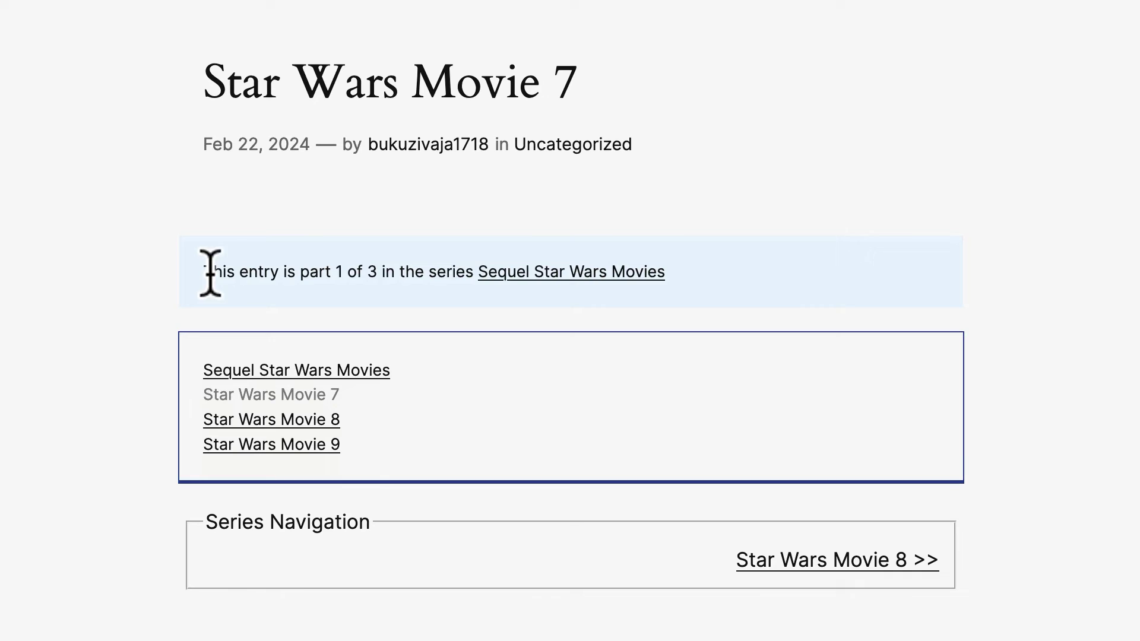
{"action": "left_click_drag", "start_coordinate": [212, 272], "coordinate": [707, 293]}
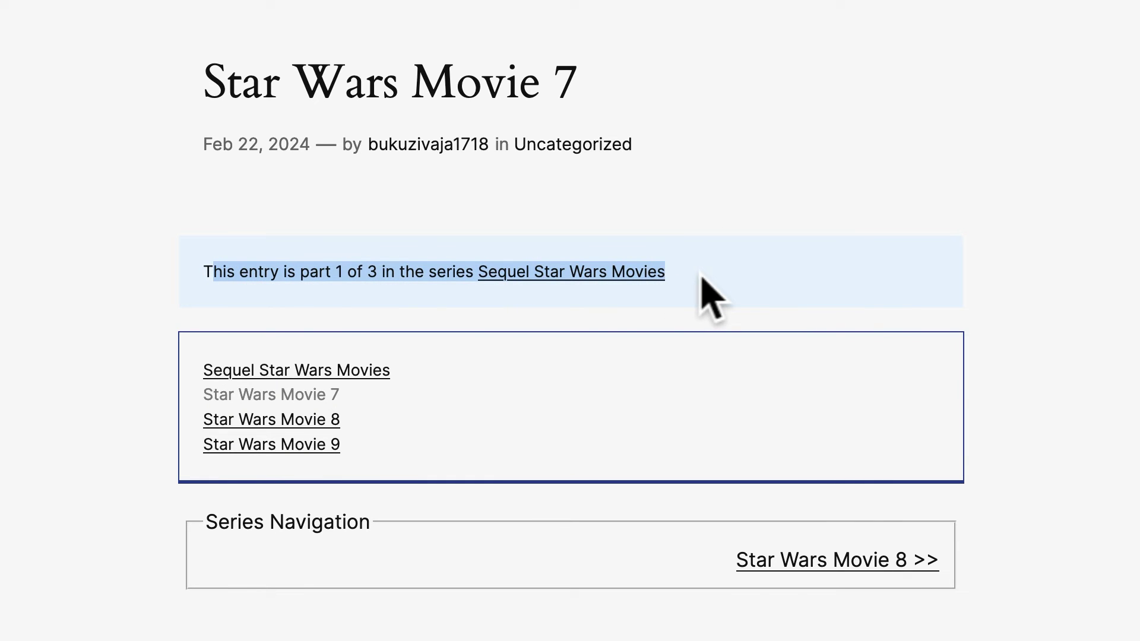
{"action": "left_click", "coordinate": [529, 208]}
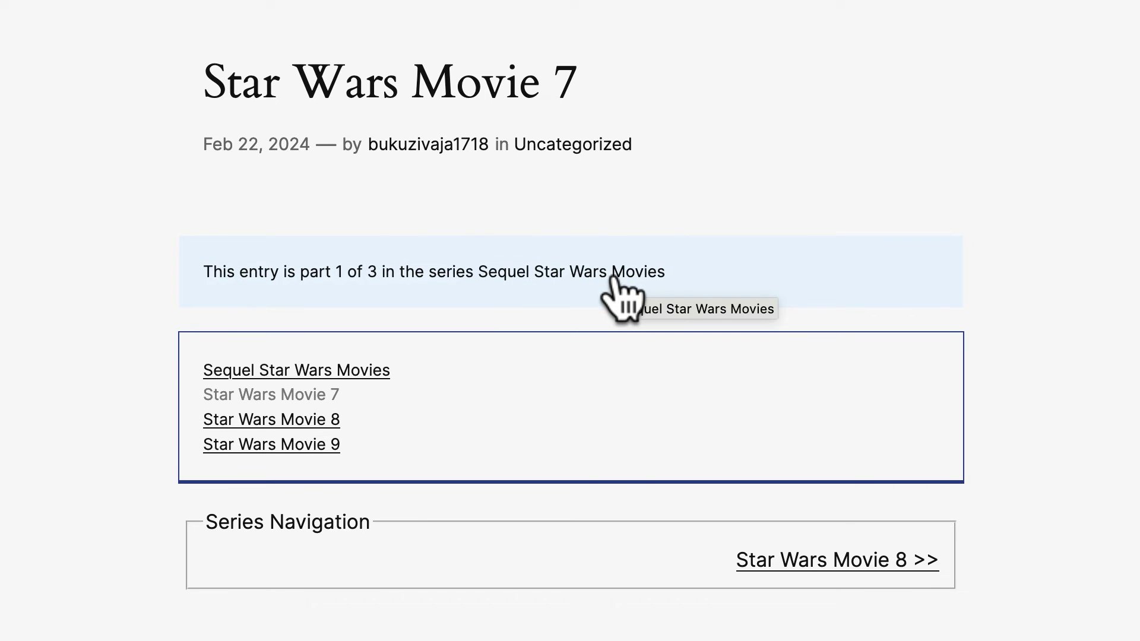
{"action": "scroll", "coordinate": [615, 279], "scroll_direction": "down", "scroll_amount": 1}
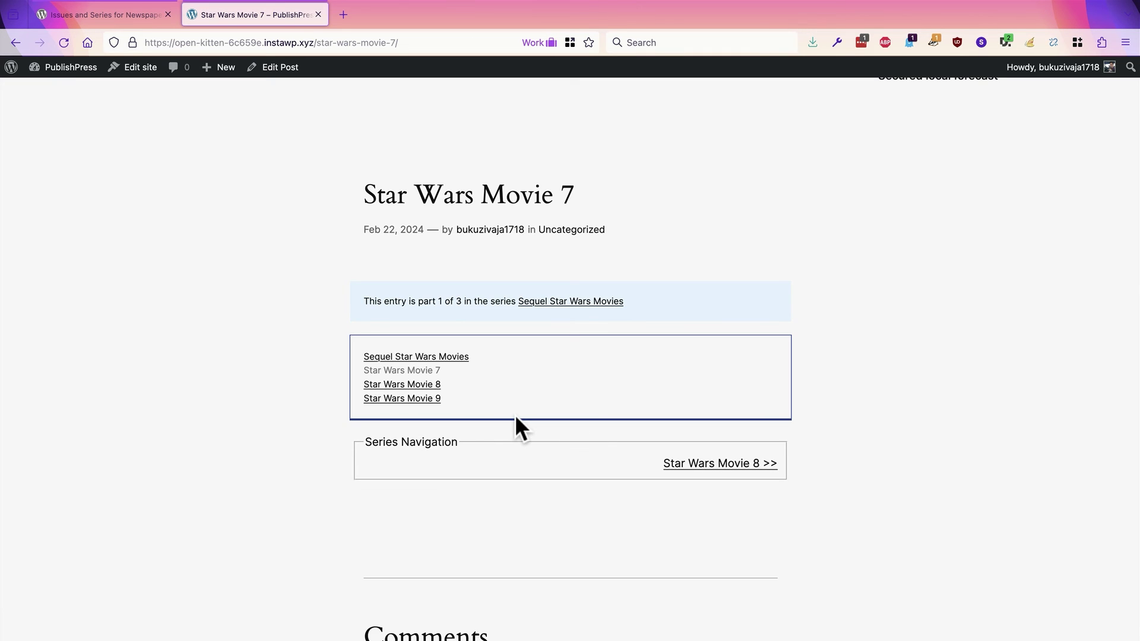
Step: Switch back to the wordpress.org page for the Issues and Series plugin
{"action": "left_click", "coordinate": [109, 9]}
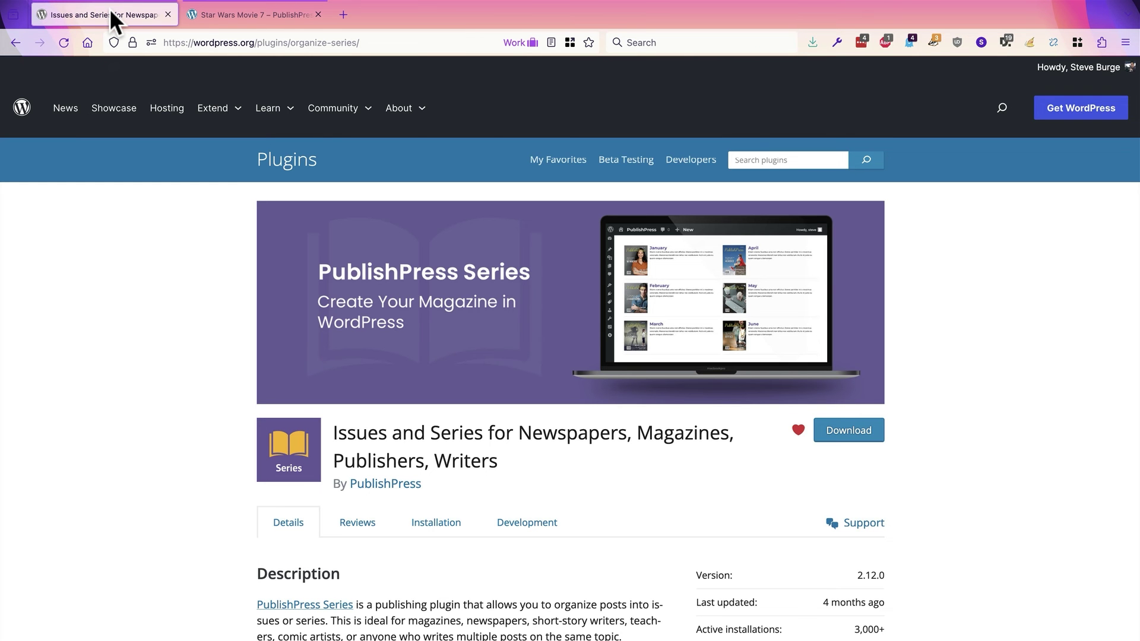